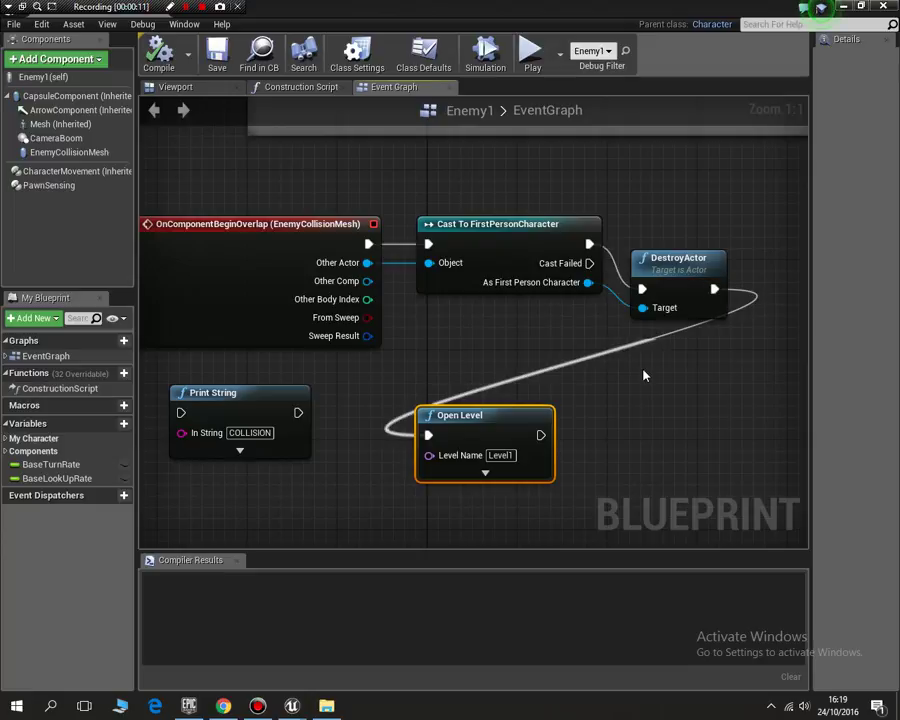
Disconnect the execution wire running into Destroy Actor.
click(613, 263)
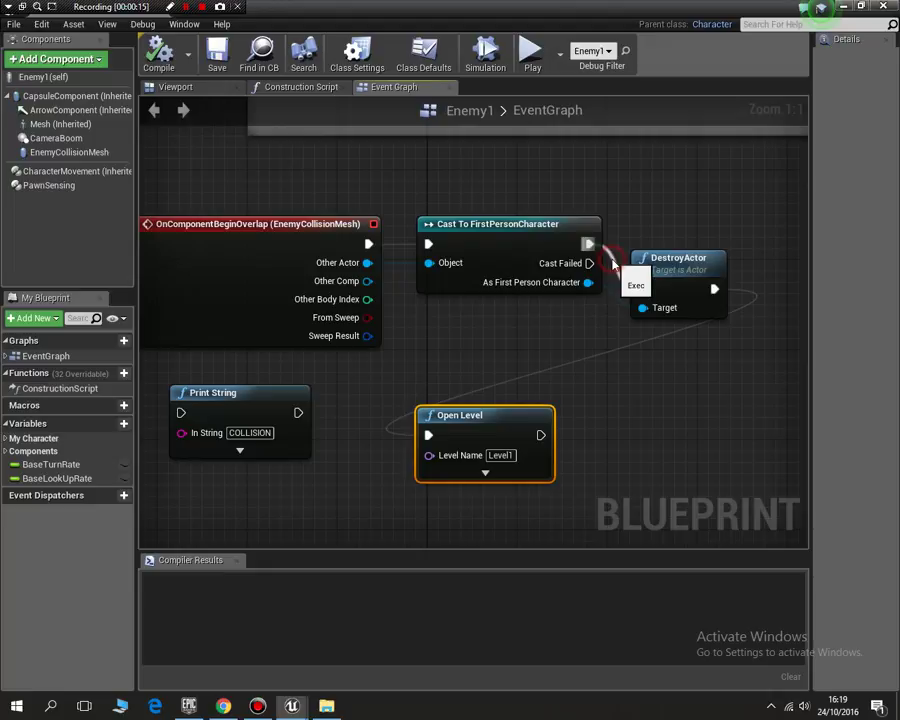
mouse_move(613, 265)
mouse_down()
mouse_move(665, 392)
mouse_move(594, 399)
mouse_up()
click(588, 402)
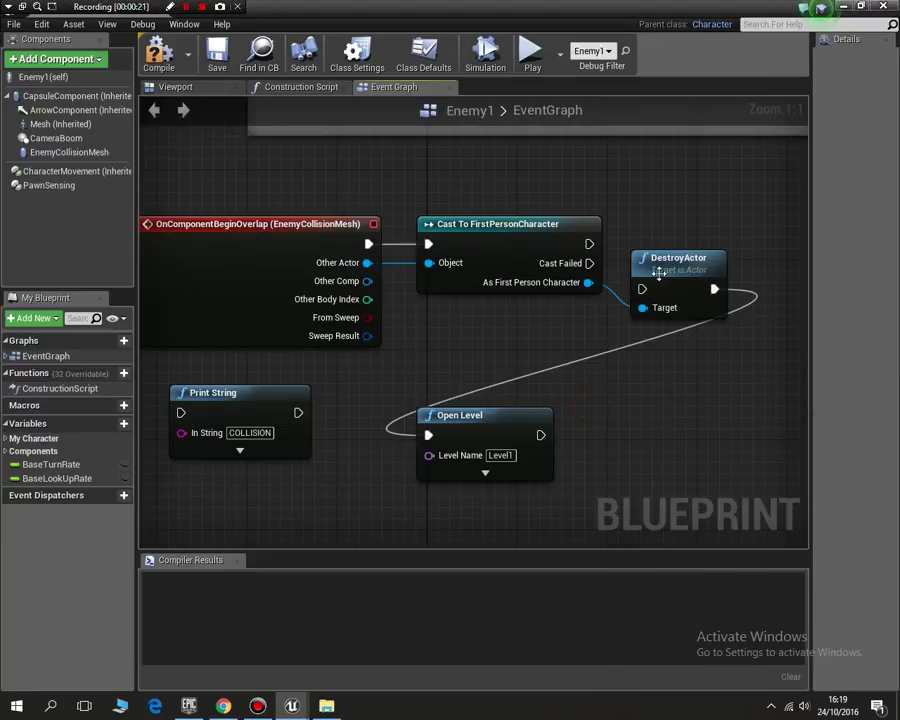
Stack Destroy Actor and Open Level beneath the Cast node.
drag(670, 258, 713, 353)
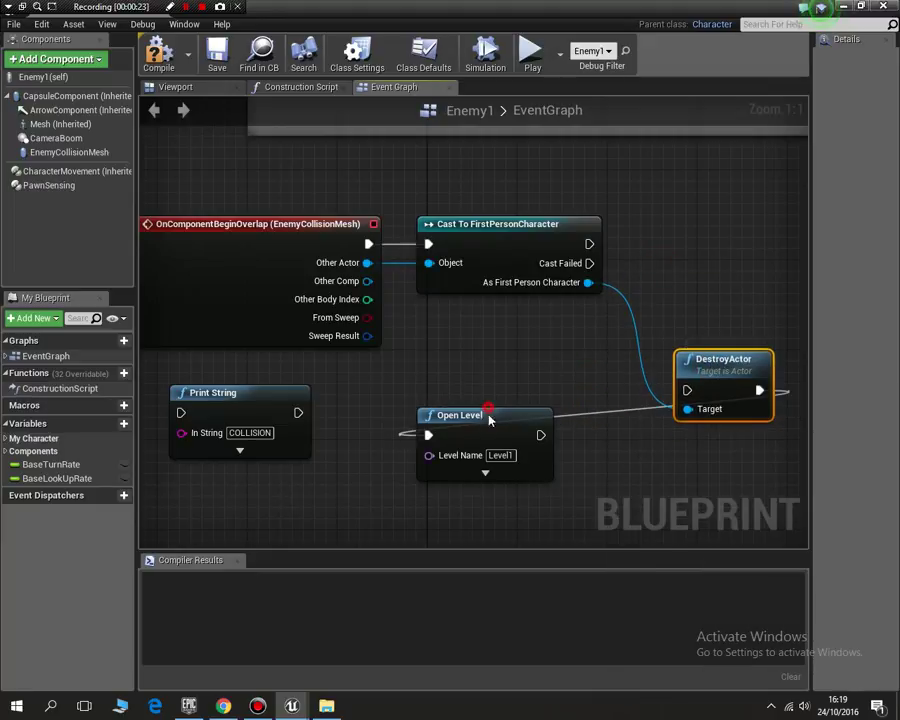
drag(489, 420, 734, 465)
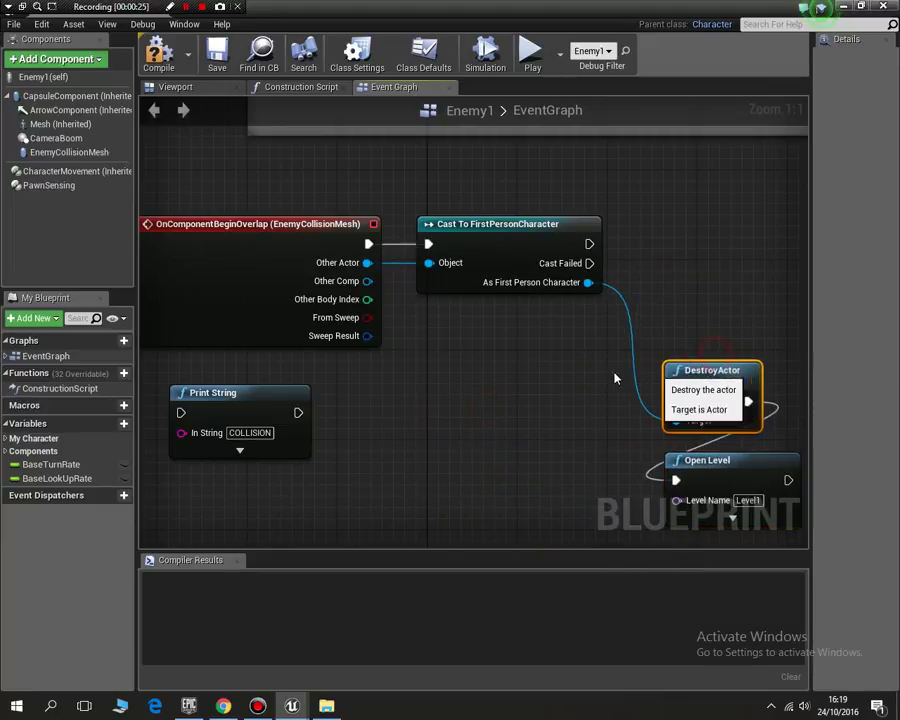
drag(700, 371, 554, 382)
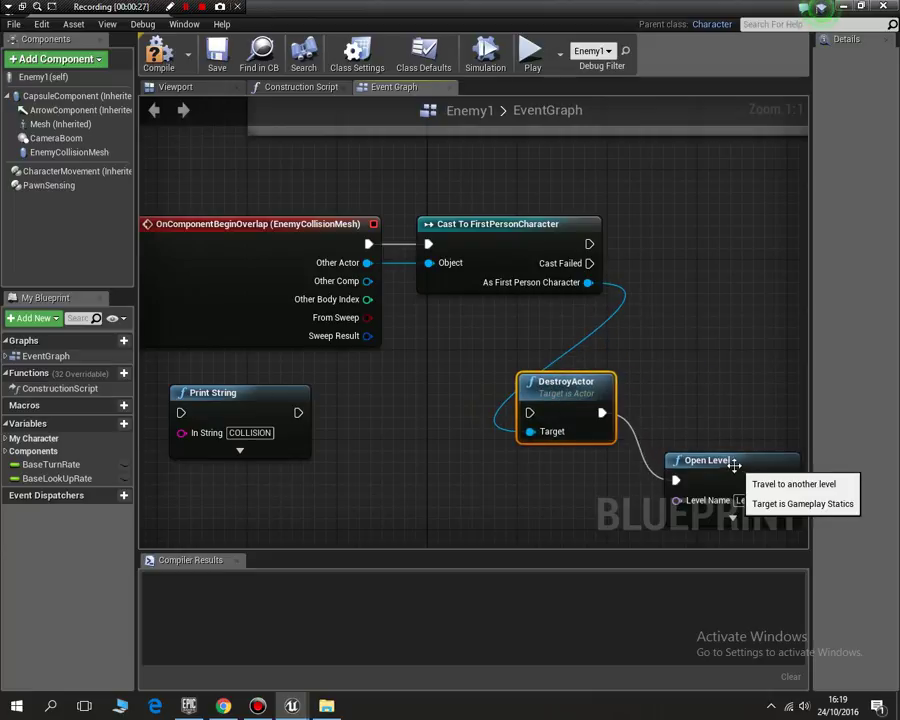
drag(734, 465, 576, 485)
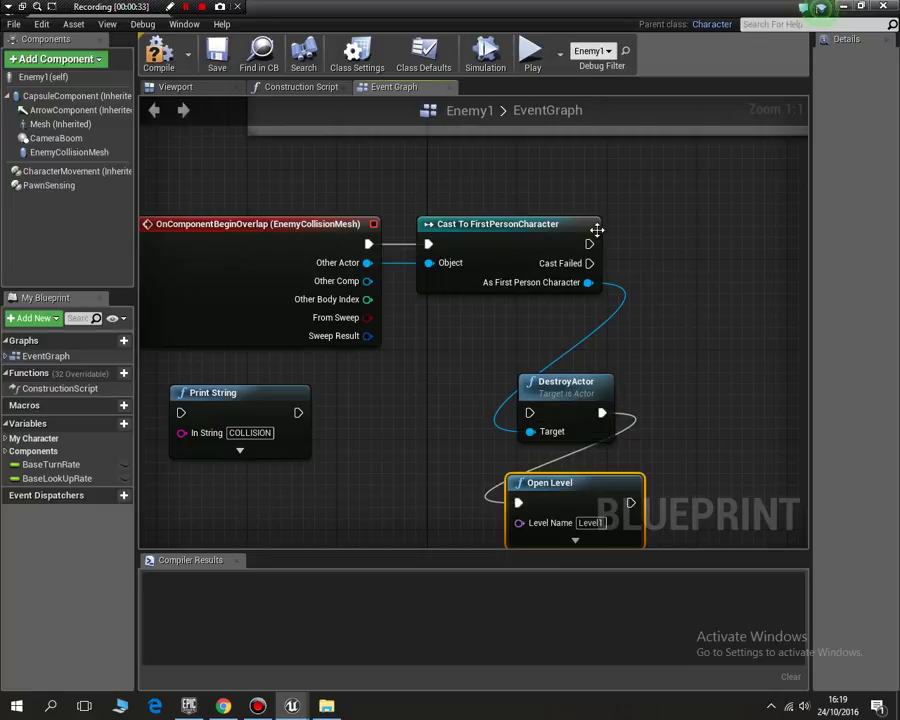
Add a Spawn Sound at Location node after the cast's success output, playing Explosion02.
drag(589, 244, 637, 224)
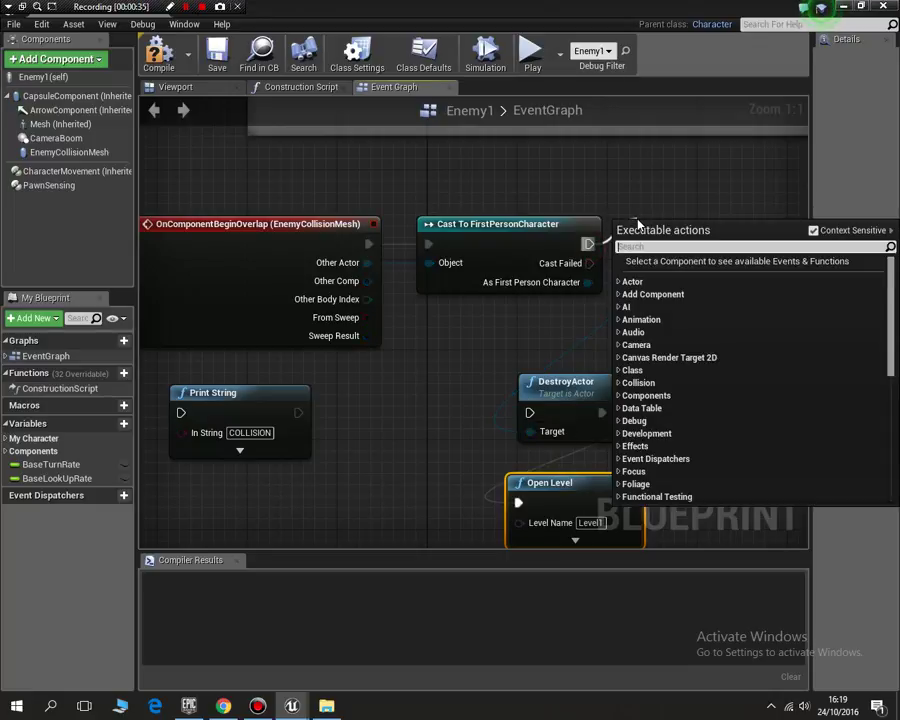
text(spawn)
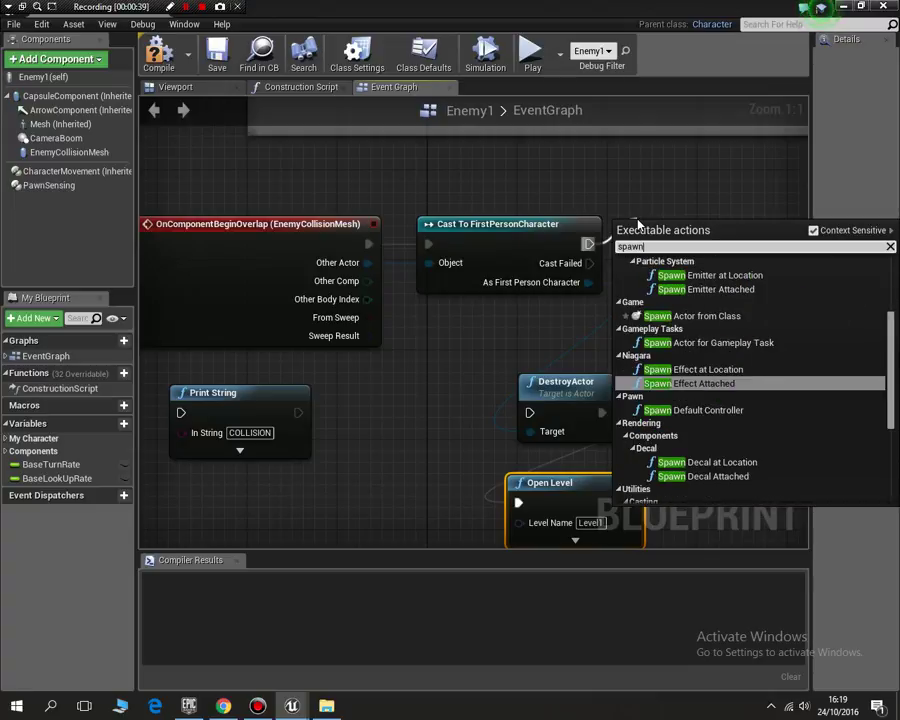
text( sound)
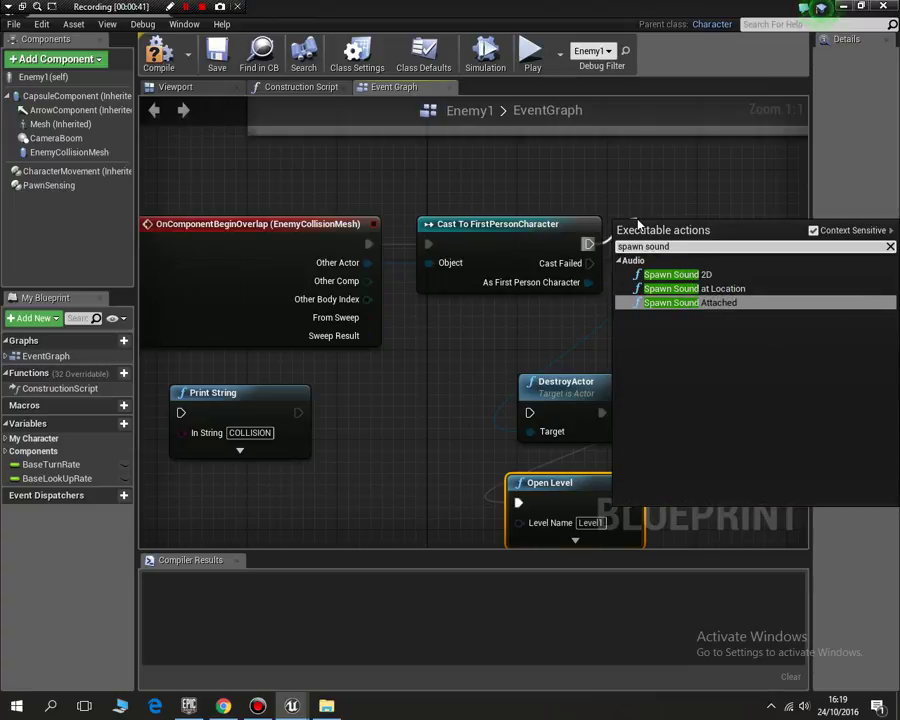
click(662, 288)
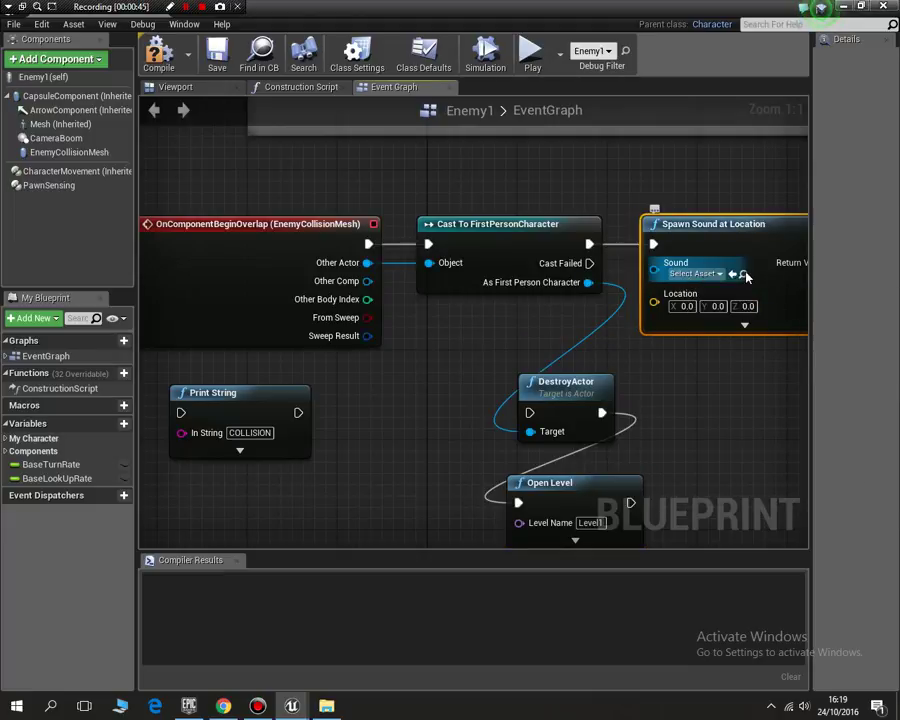
click(716, 274)
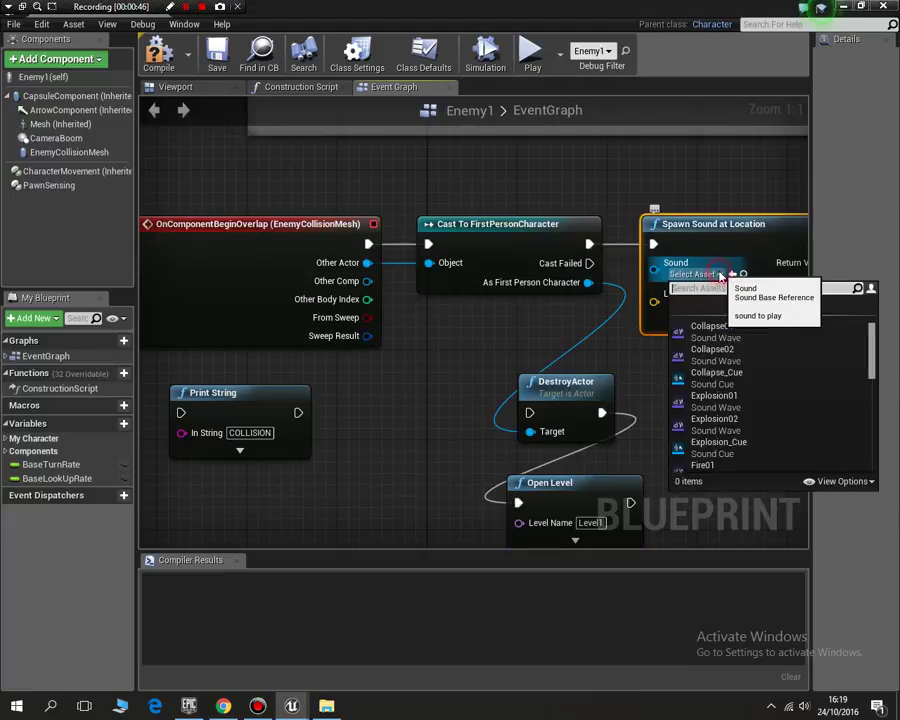
click(725, 428)
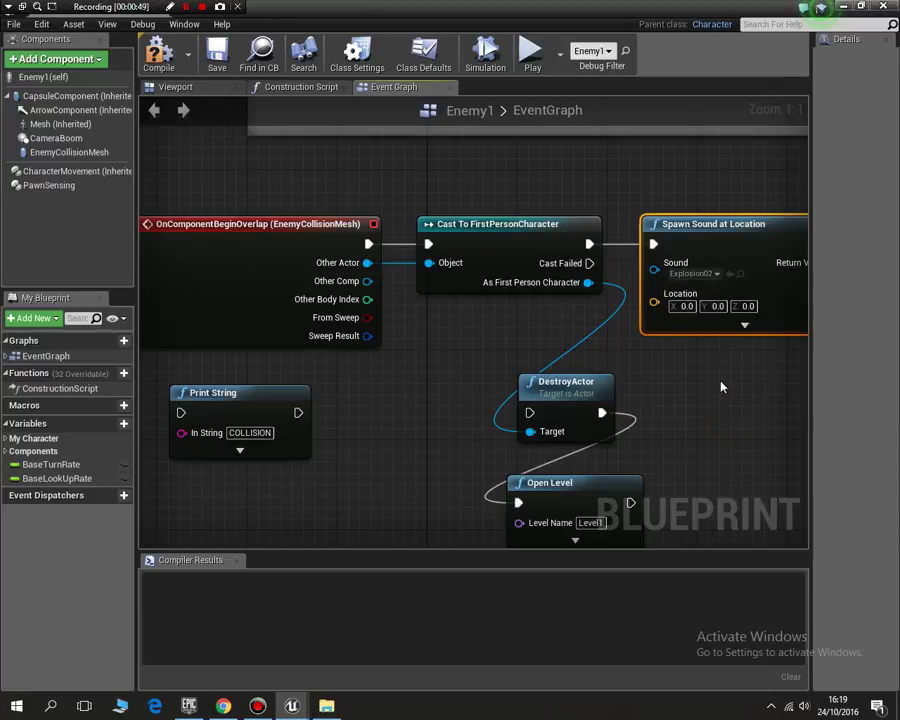
Feed Get Actor Location into the sound's Location and chain the sound into Destroy Actor.
drag(716, 226, 727, 193)
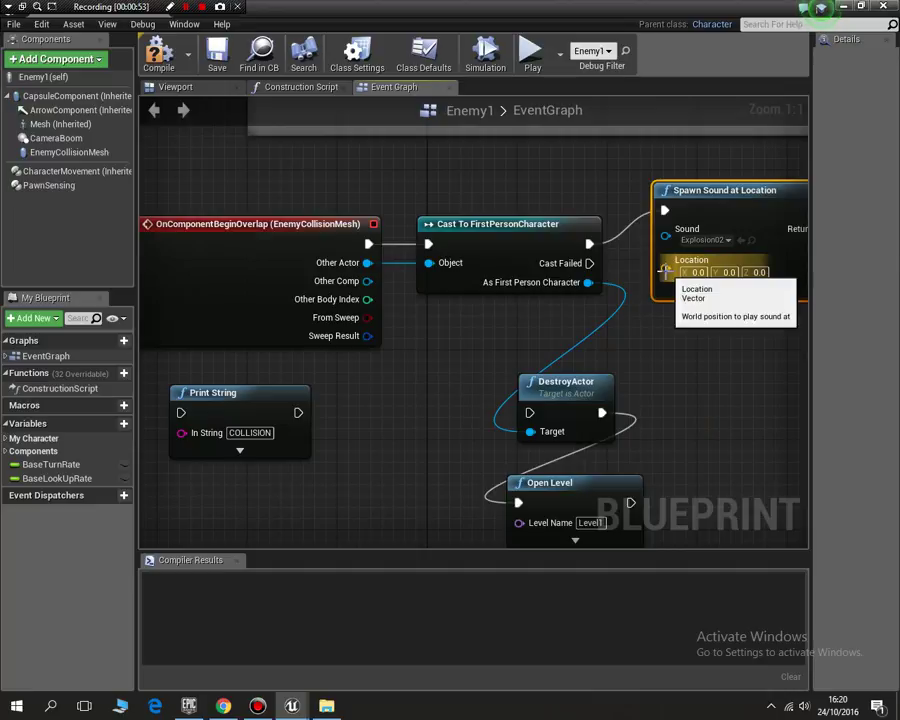
drag(666, 268, 697, 366)
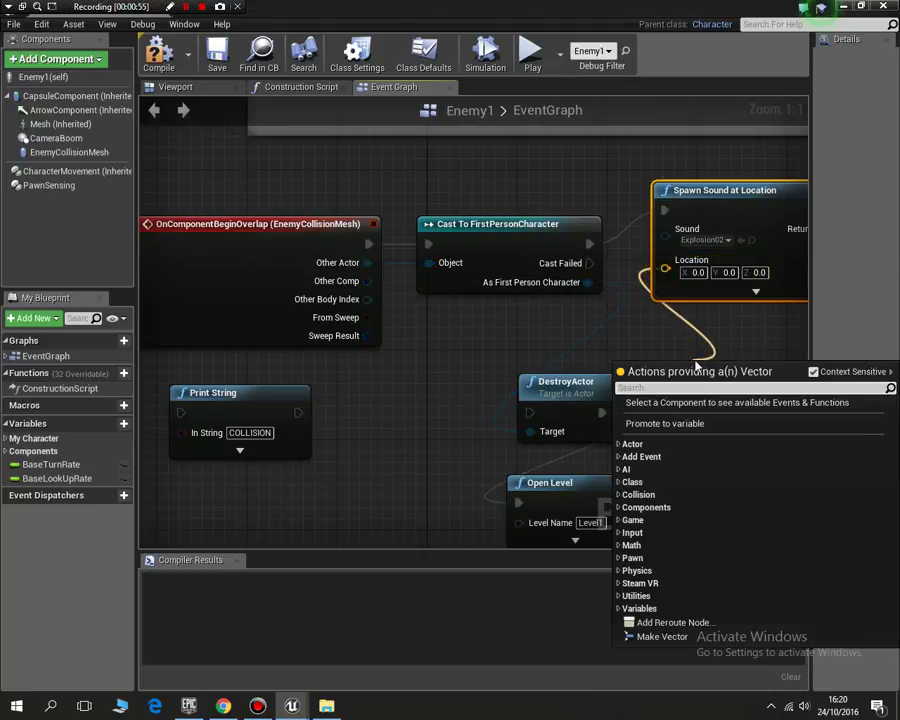
text(get a)
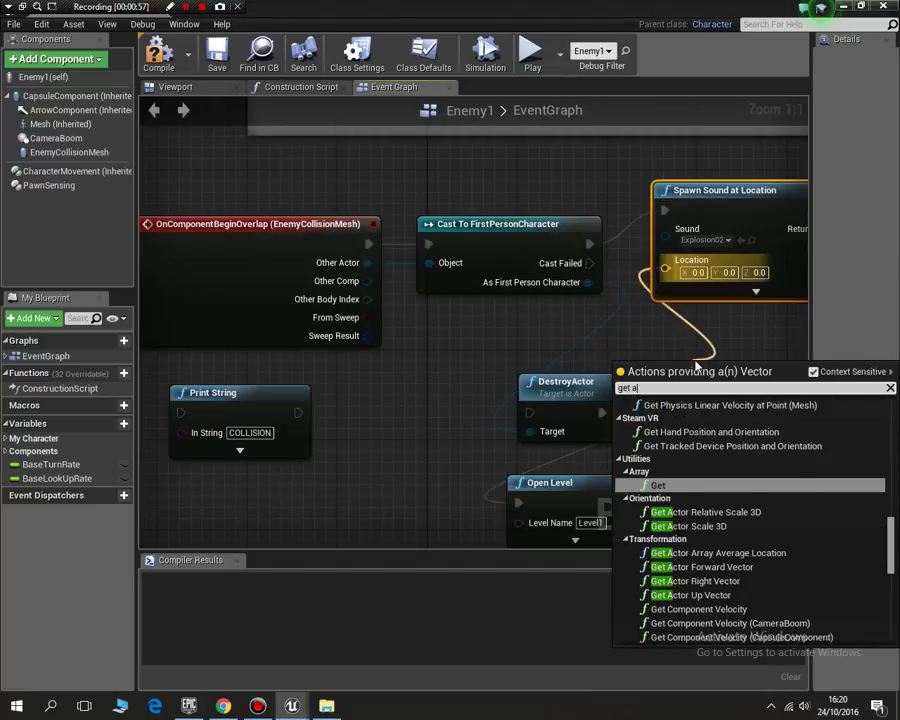
text(ctor)
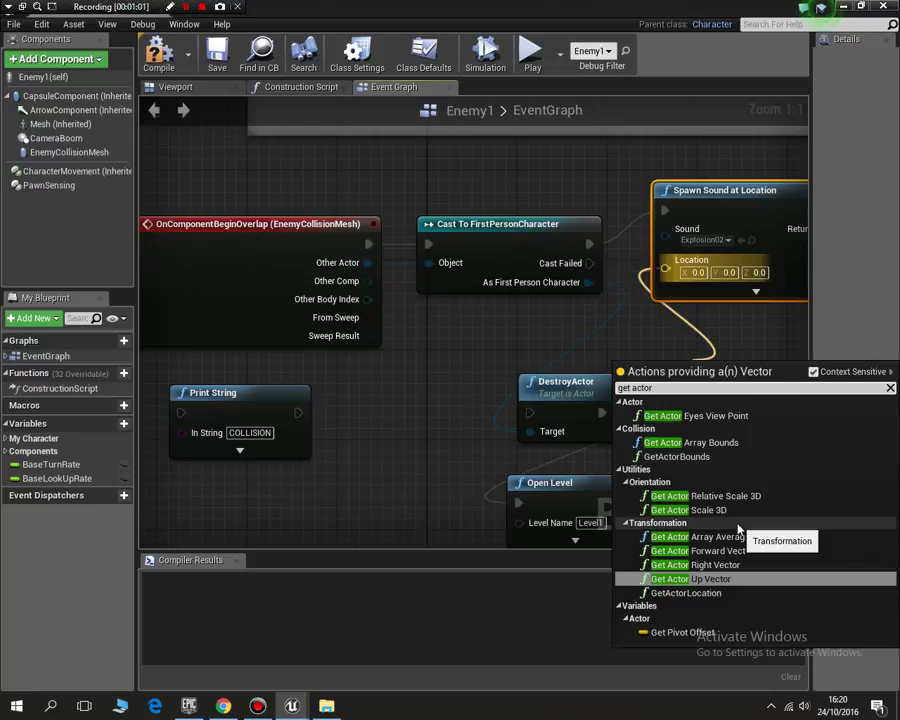
click(707, 593)
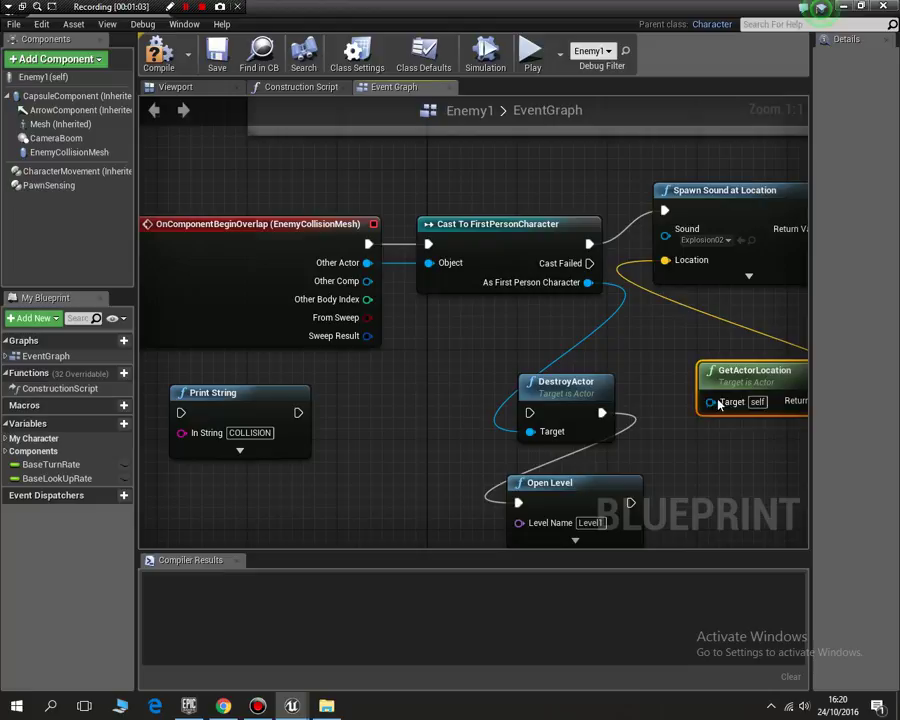
drag(713, 368, 679, 323)
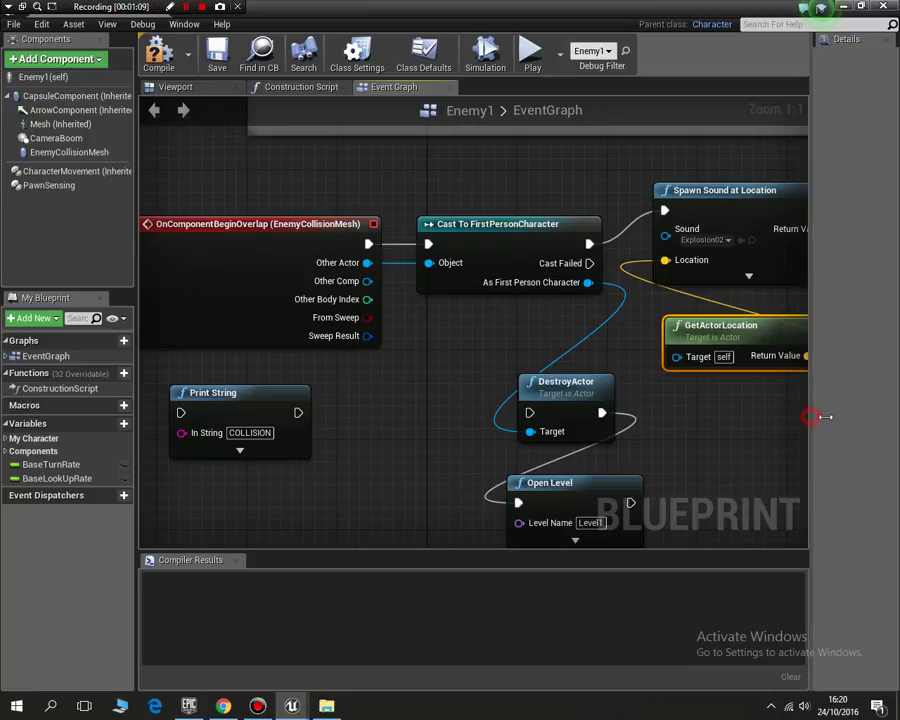
drag(808, 415, 879, 425)
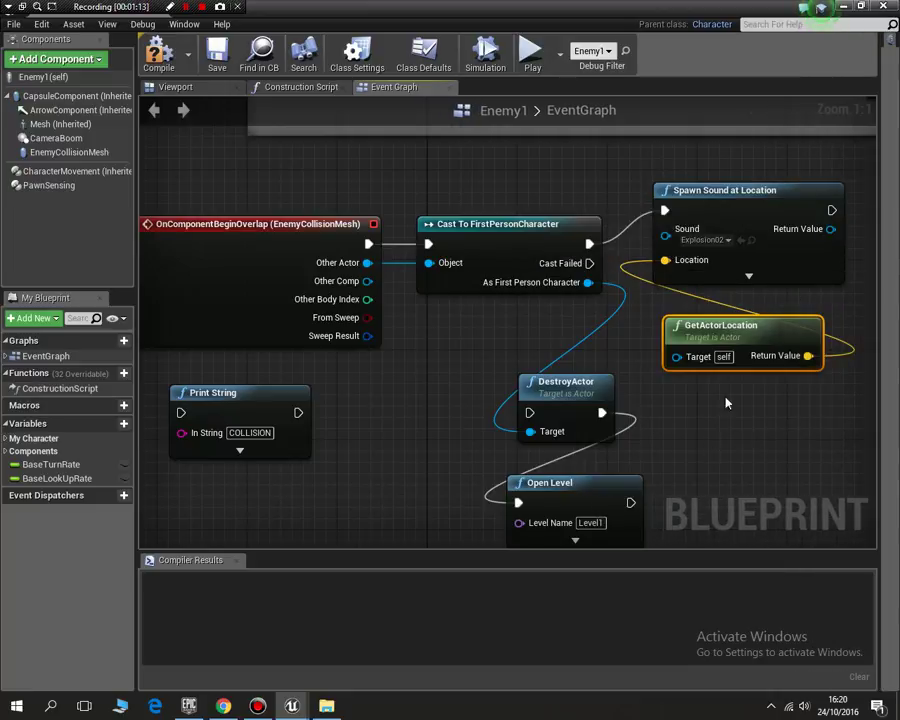
drag(833, 210, 526, 412)
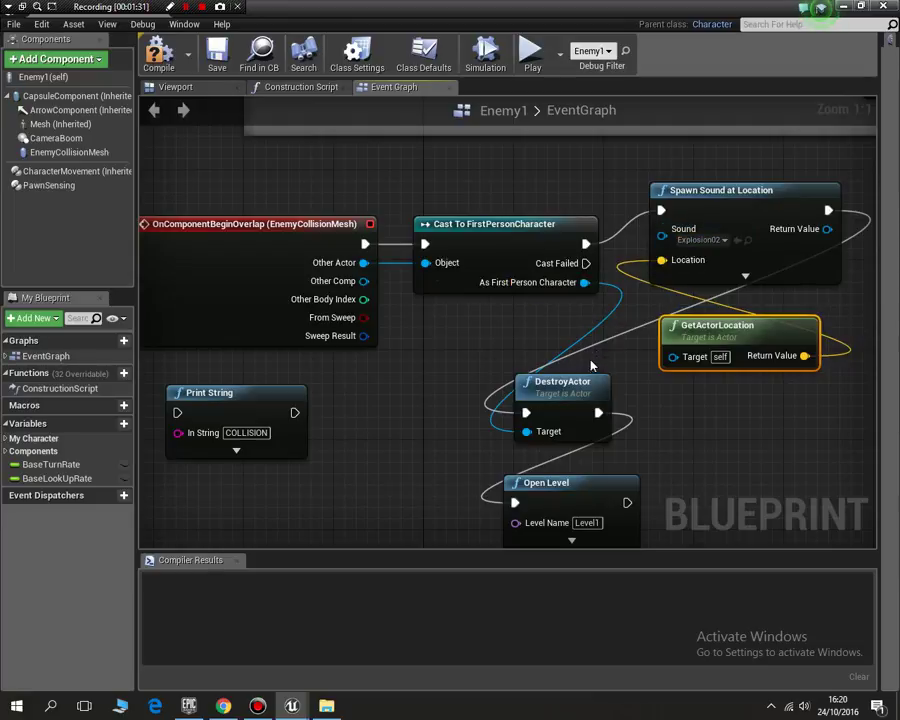
Compile Enemy1 and close its Blueprint editor.
click(157, 46)
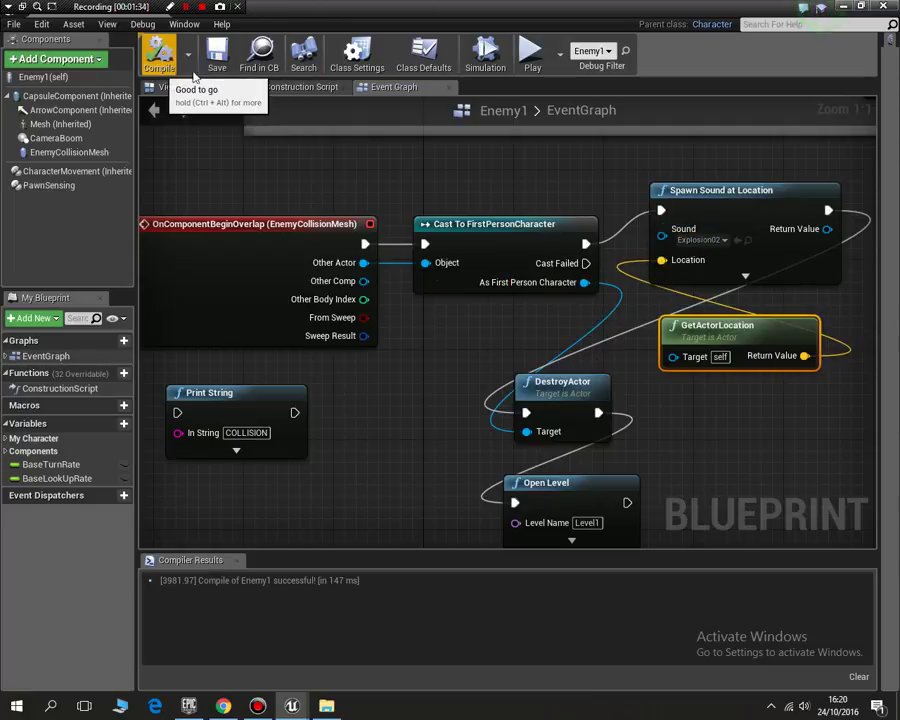
click(882, 7)
Play the level, walk forward toward the white blocks, then stop the session.
click(662, 52)
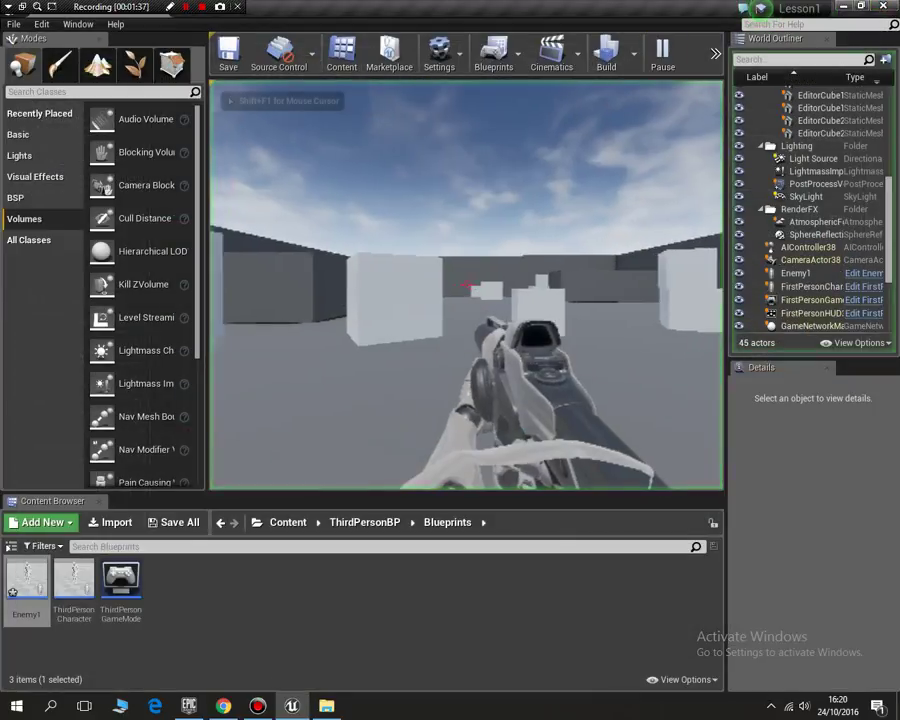
key(w)
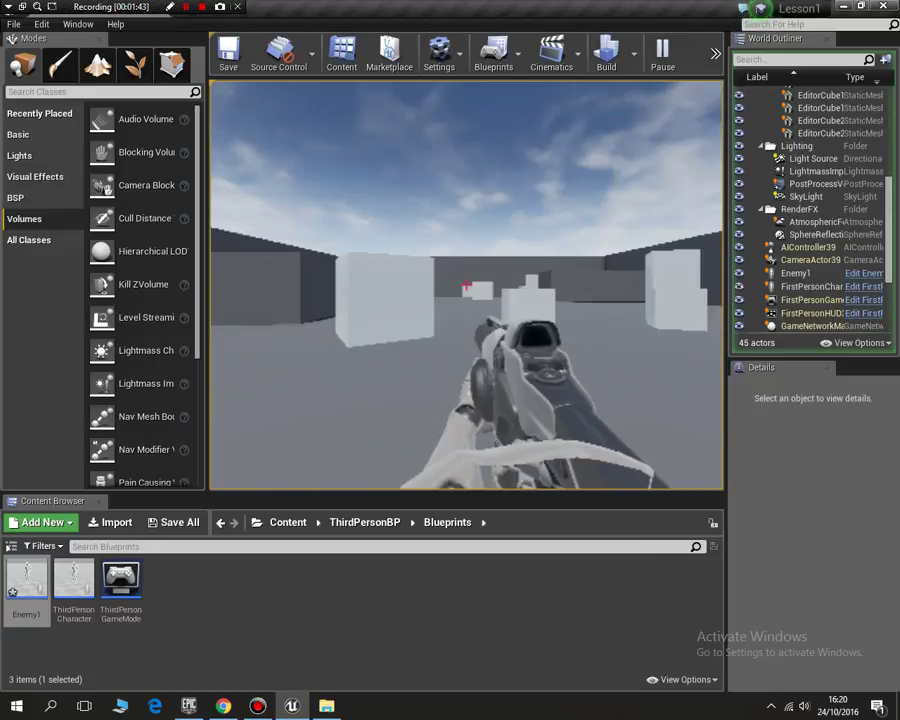
key(w)
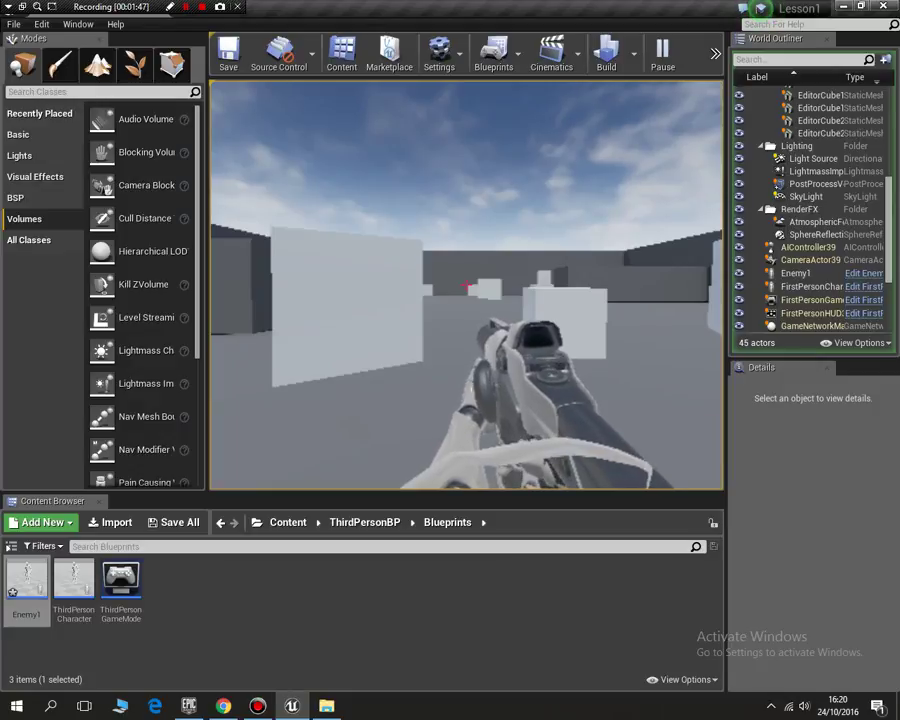
key(w)
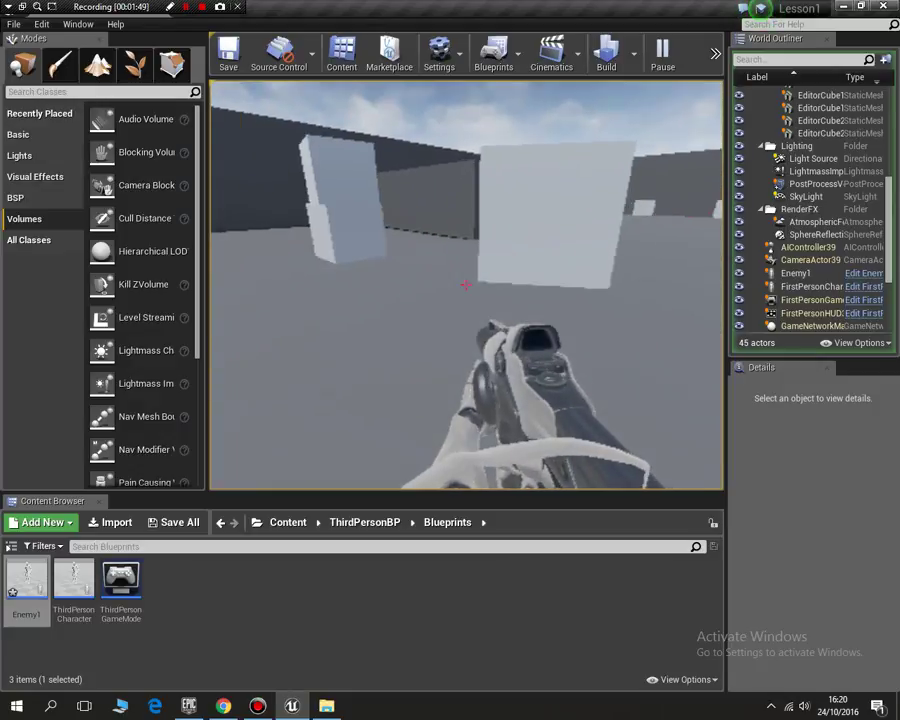
key(Escape)
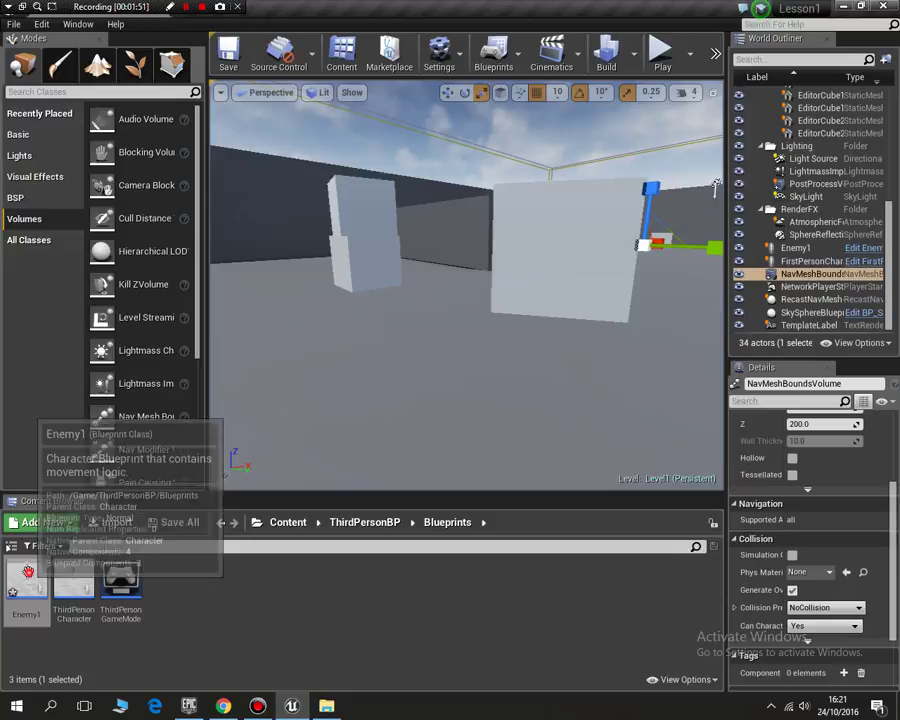
In Enemy1, insert a 1.5-second Delay between the Explosion02 sound and Destroy Actor.
double_click(28, 573)
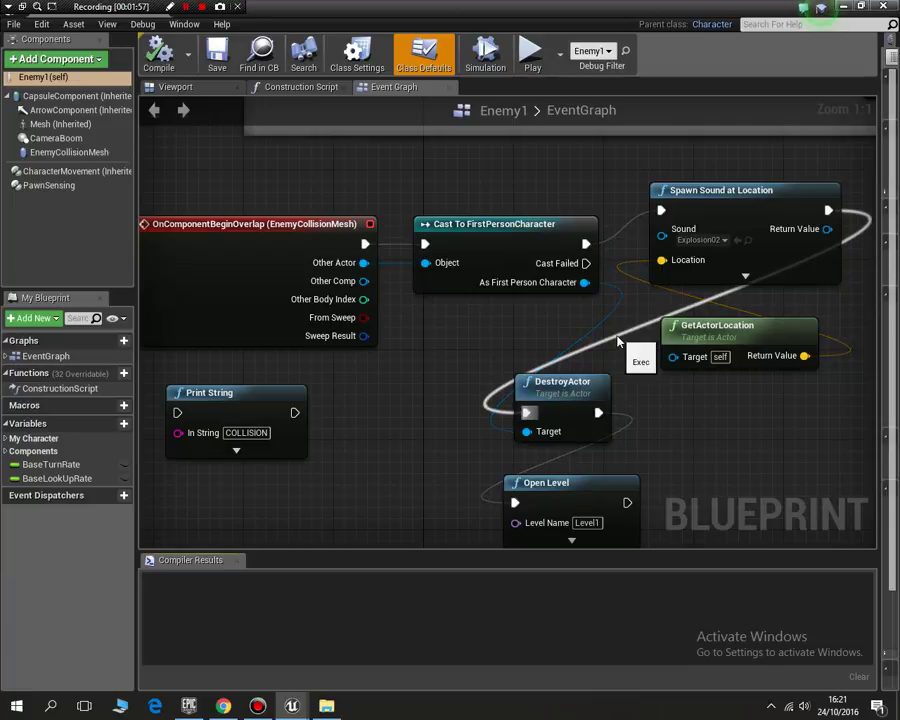
ctrl+drag(527, 412, 712, 444)
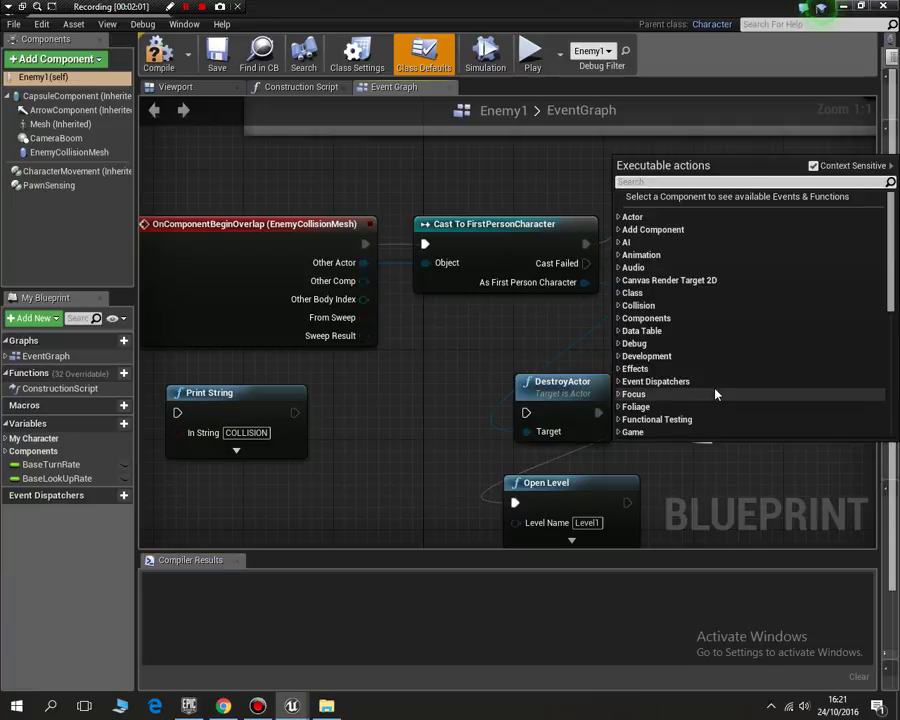
text(delay)
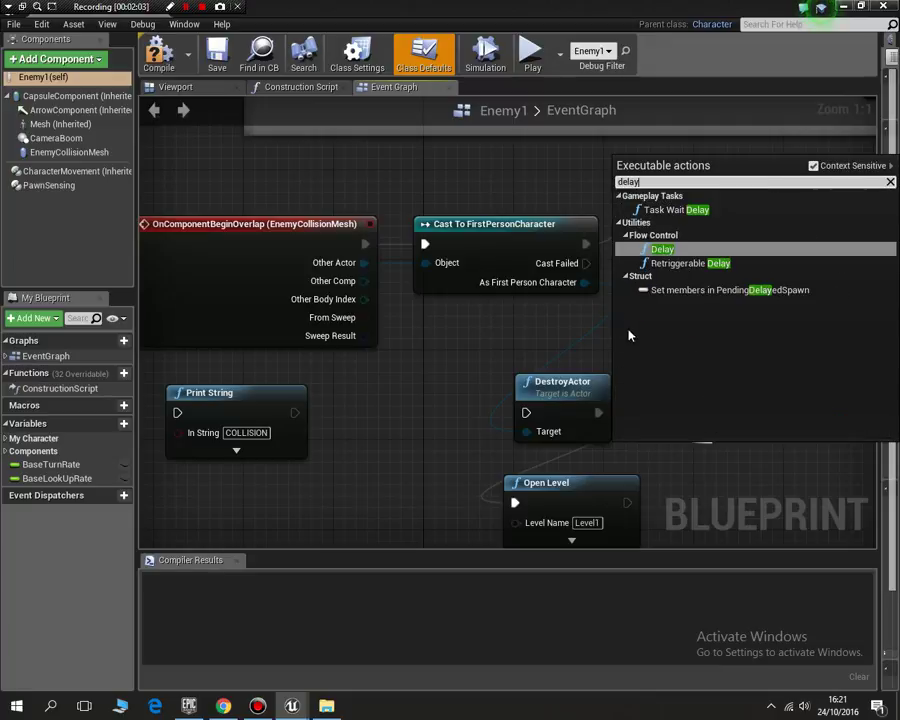
click(662, 249)
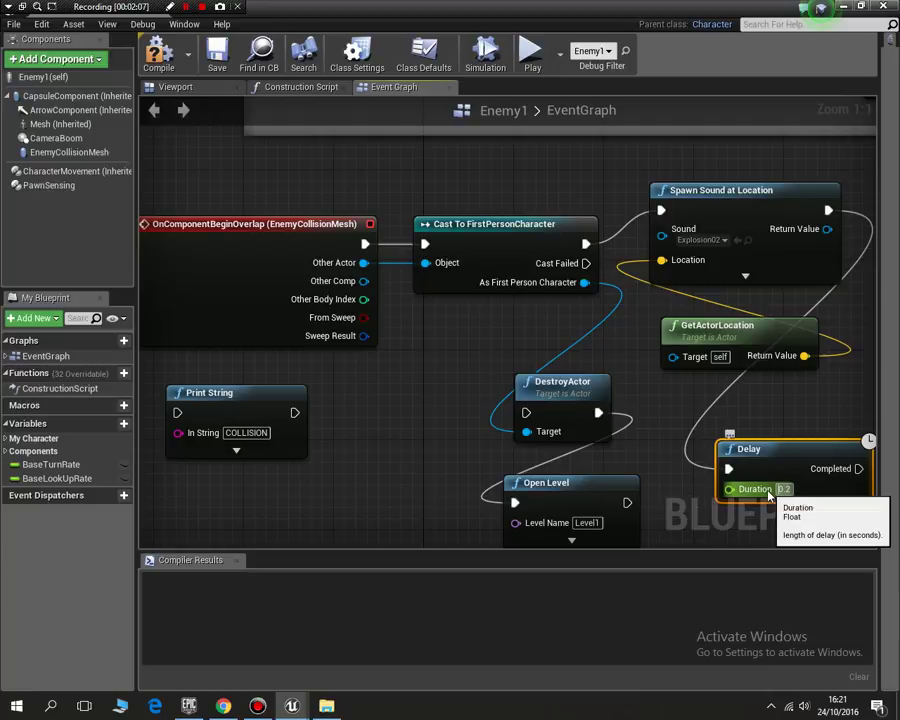
click(779, 489)
text(1.5)
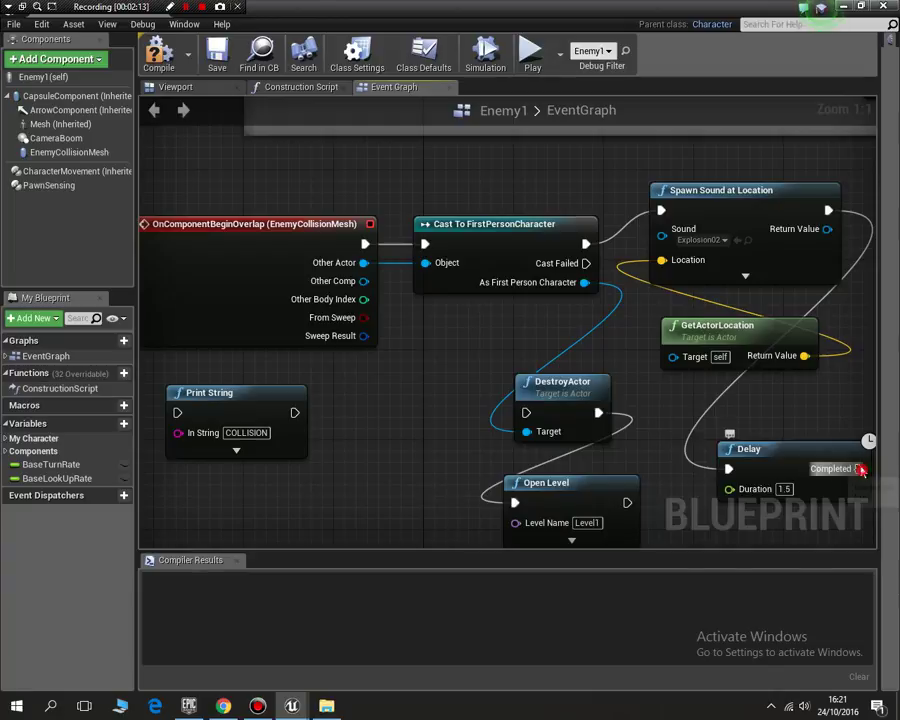
mouse_move(858, 468)
mouse_down()
mouse_move(506, 401)
mouse_move(513, 412)
mouse_up()
mouse_move(749, 446)
mouse_down()
mouse_move(386, 366)
mouse_move(374, 377)
mouse_up()
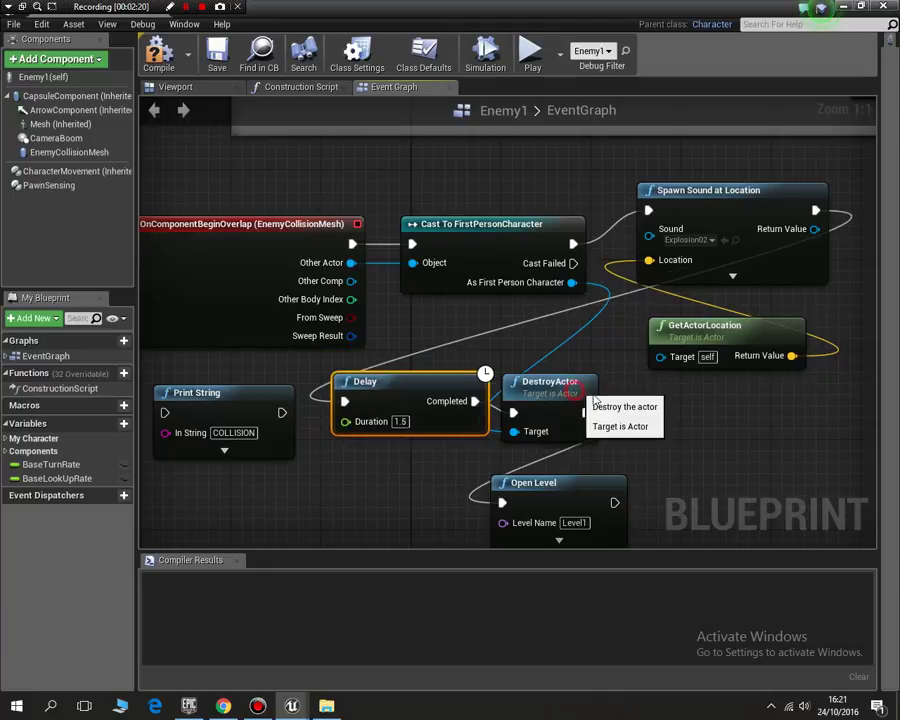
drag(580, 400, 614, 411)
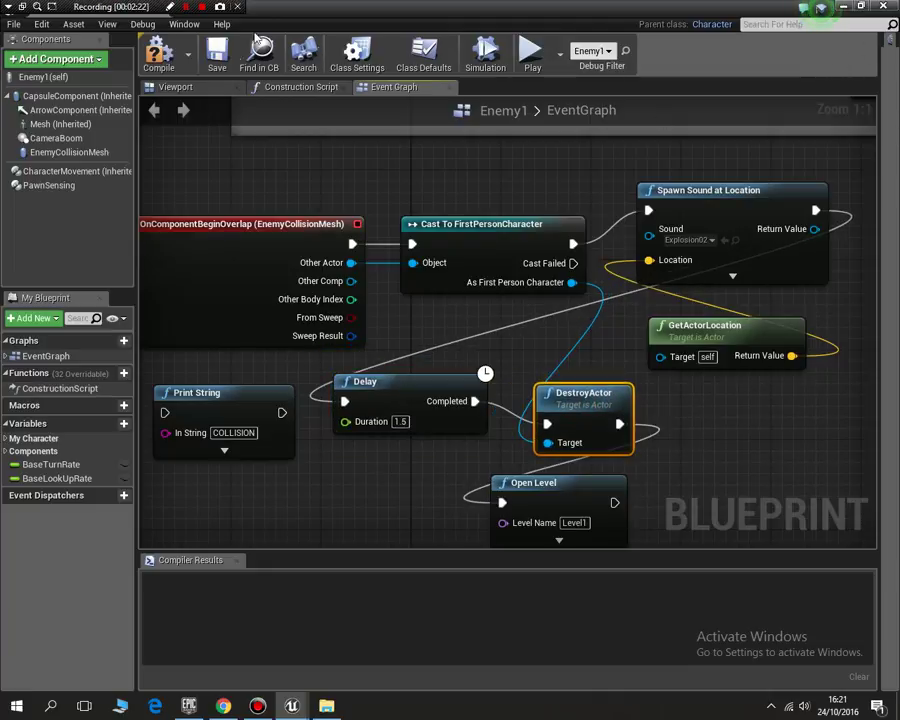
Compile Enemy1, return to the level editor, and run a brief play-test.
click(158, 52)
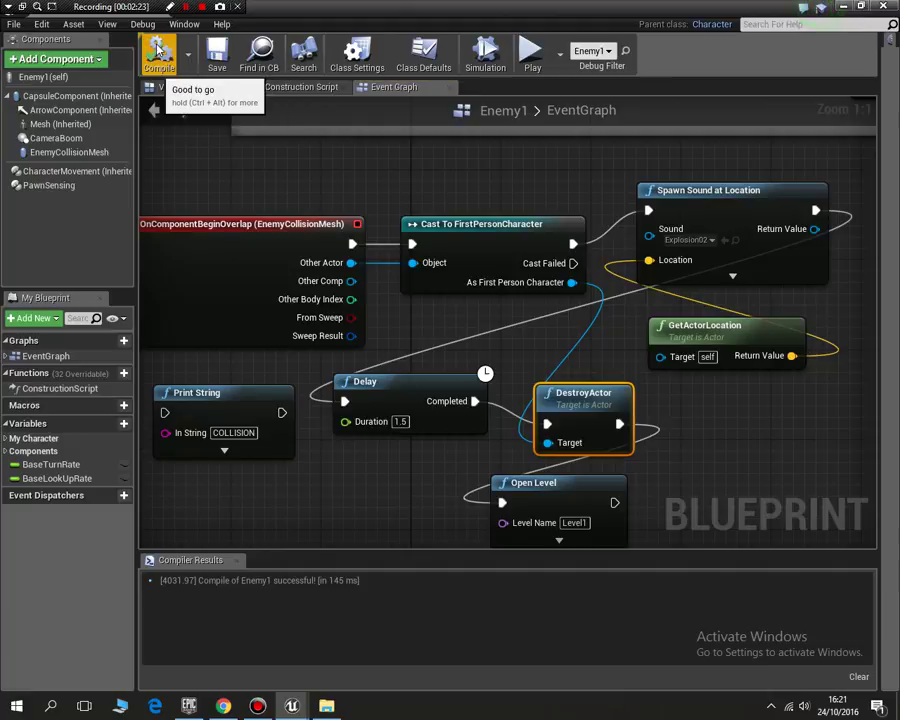
click(881, 7)
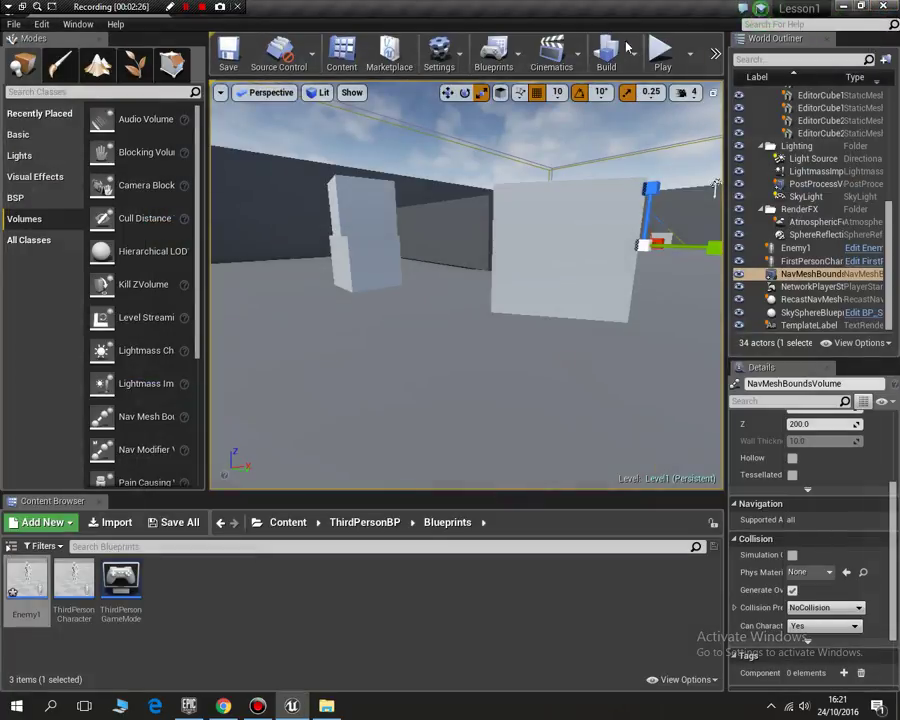
click(660, 50)
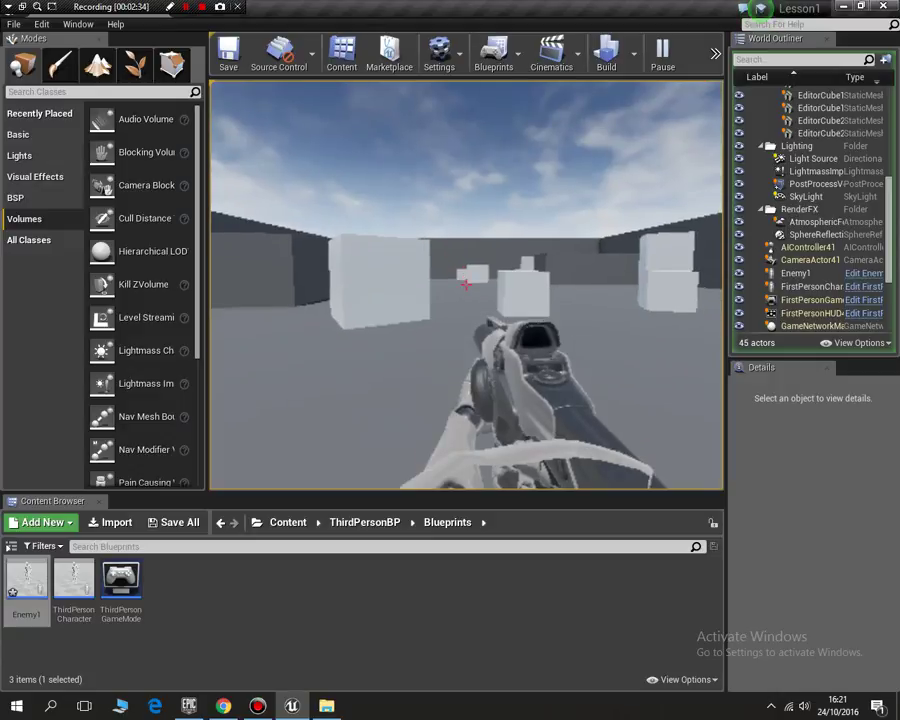
key(Escape)
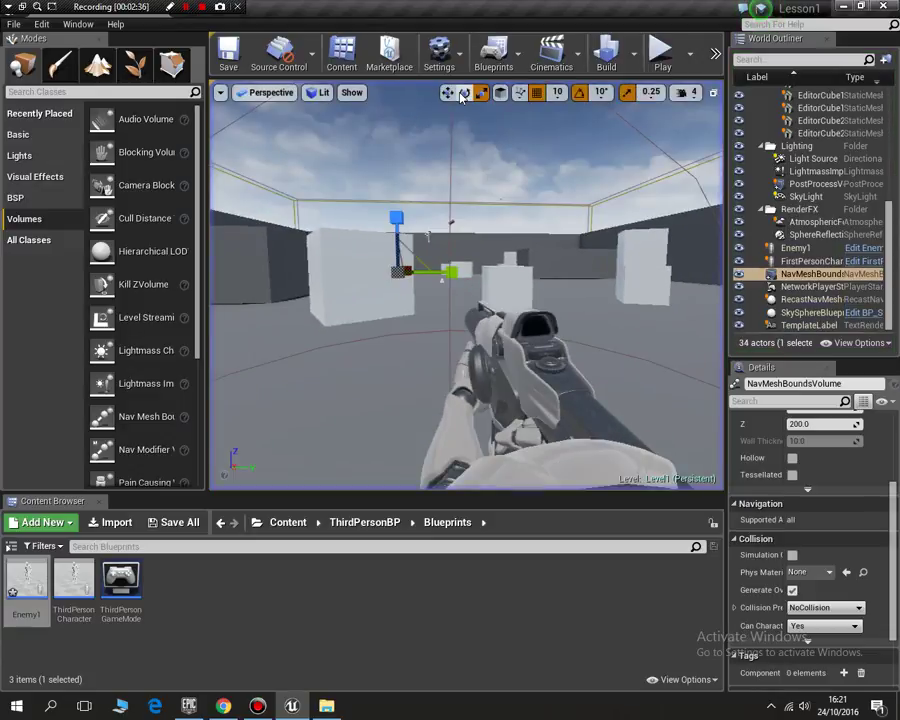
In Enemy1, add a Spawn Emitter at Location using P_Explosion after the sound node.
double_click(27, 585)
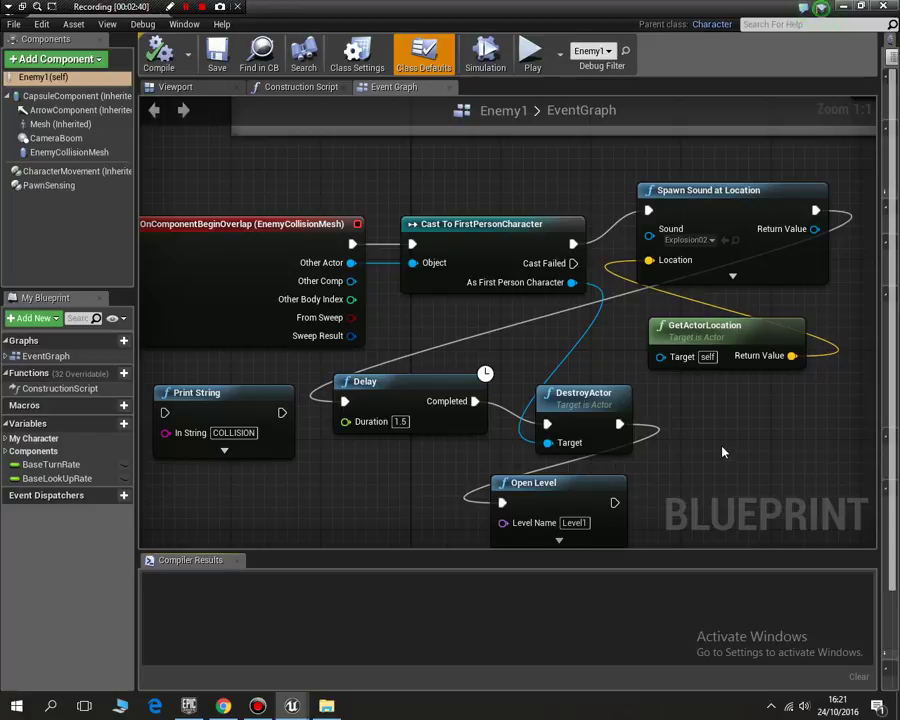
scroll(730, 455, down, 2)
right_drag(724, 422, 610, 370)
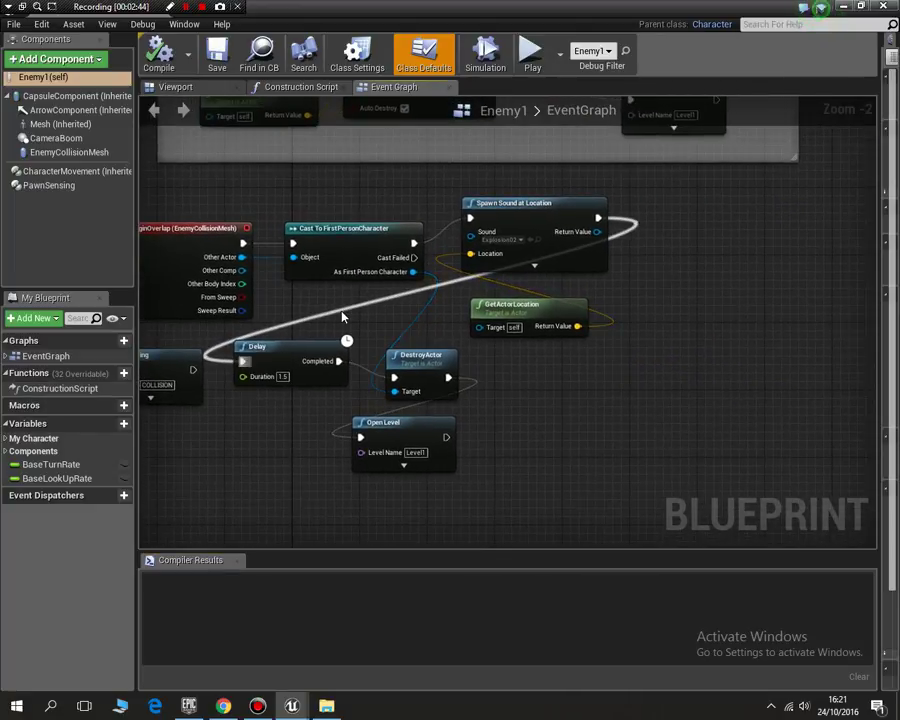
ctrl+drag(242, 361, 699, 297)
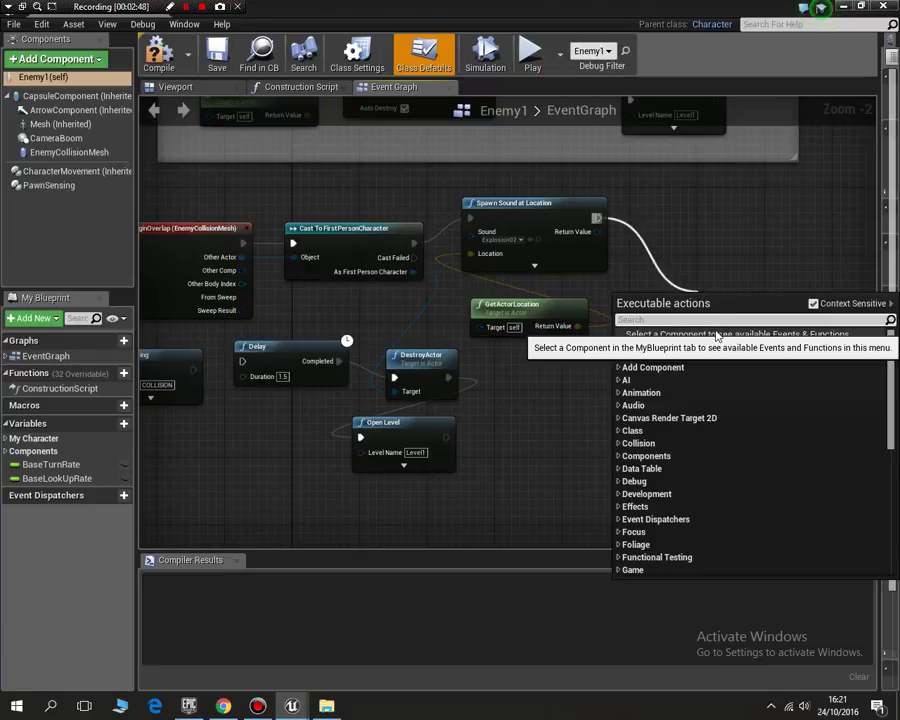
text(spawn)
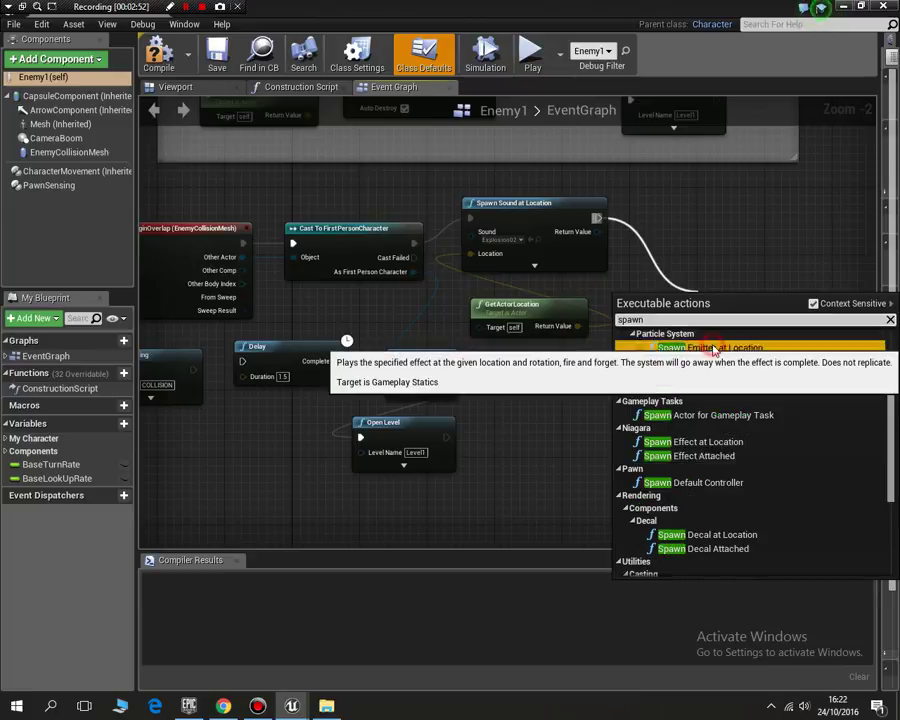
click(716, 347)
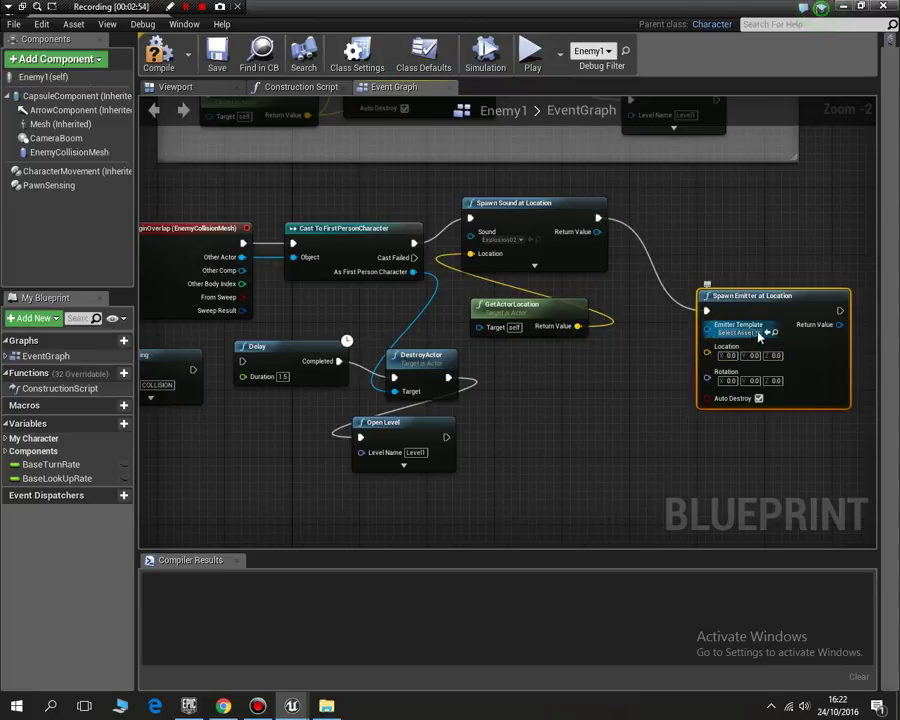
click(748, 332)
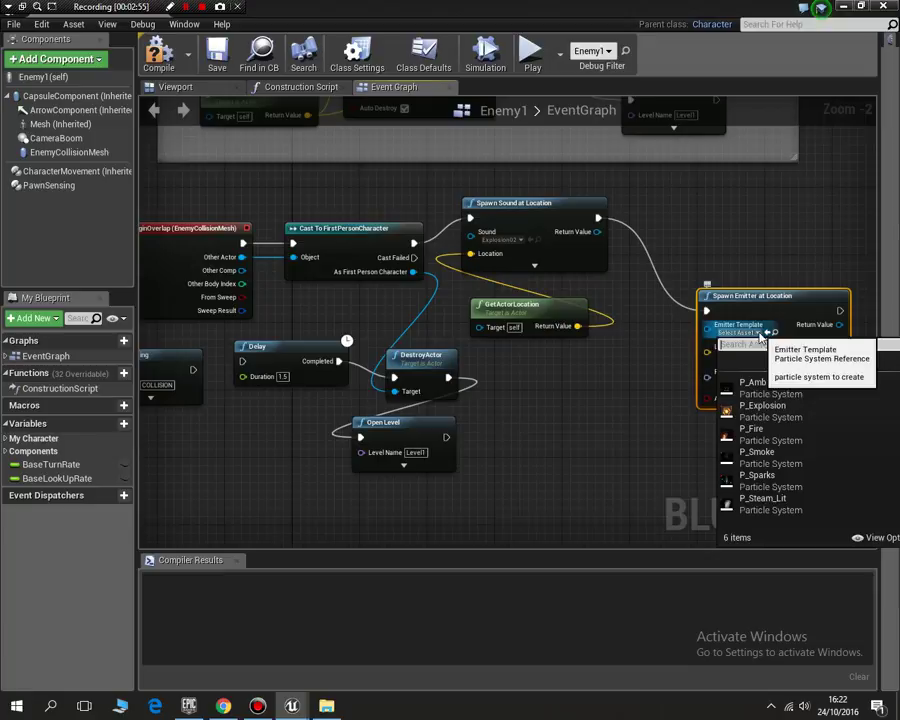
click(758, 412)
Feed the actor location into the emitter and chain it into Delay, Destroy Actor and Open Level.
mouse_move(706, 352)
mouse_down()
mouse_move(579, 338)
mouse_move(579, 326)
mouse_up()
mouse_move(287, 346)
mouse_down()
mouse_move(625, 430)
mouse_move(295, 363)
mouse_up()
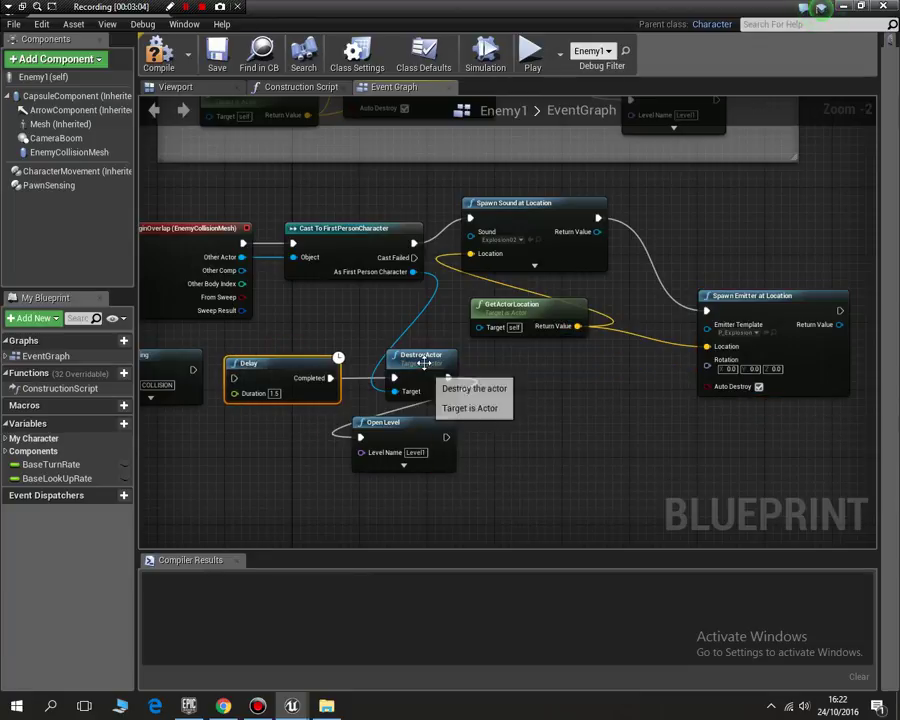
drag(424, 363, 523, 392)
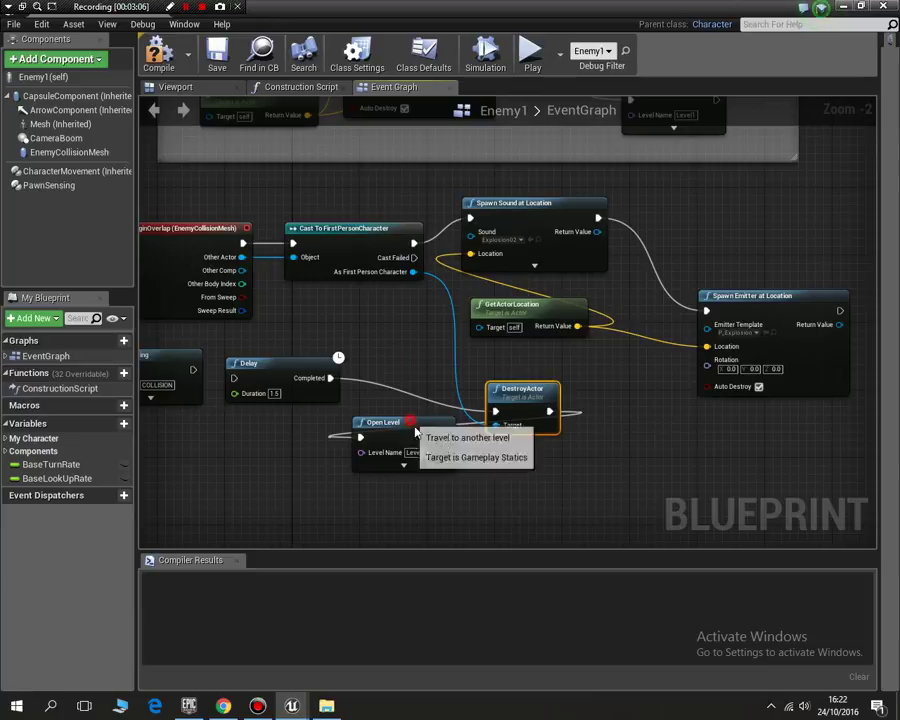
drag(416, 430, 700, 450)
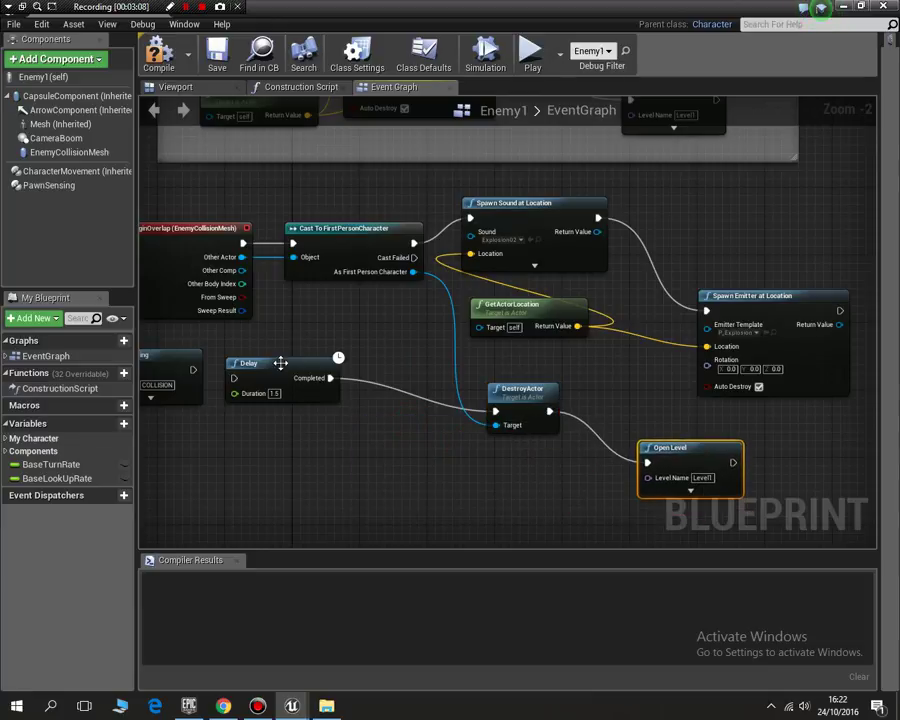
drag(281, 363, 606, 380)
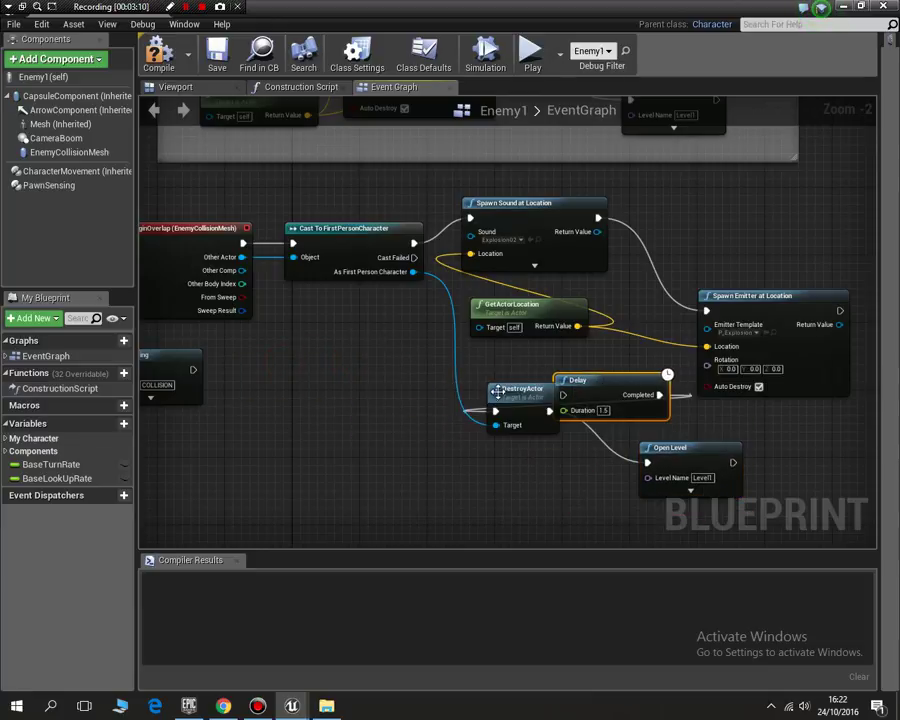
mouse_move(497, 391)
mouse_down()
mouse_move(405, 391)
mouse_move(595, 464)
mouse_move(567, 447)
mouse_up()
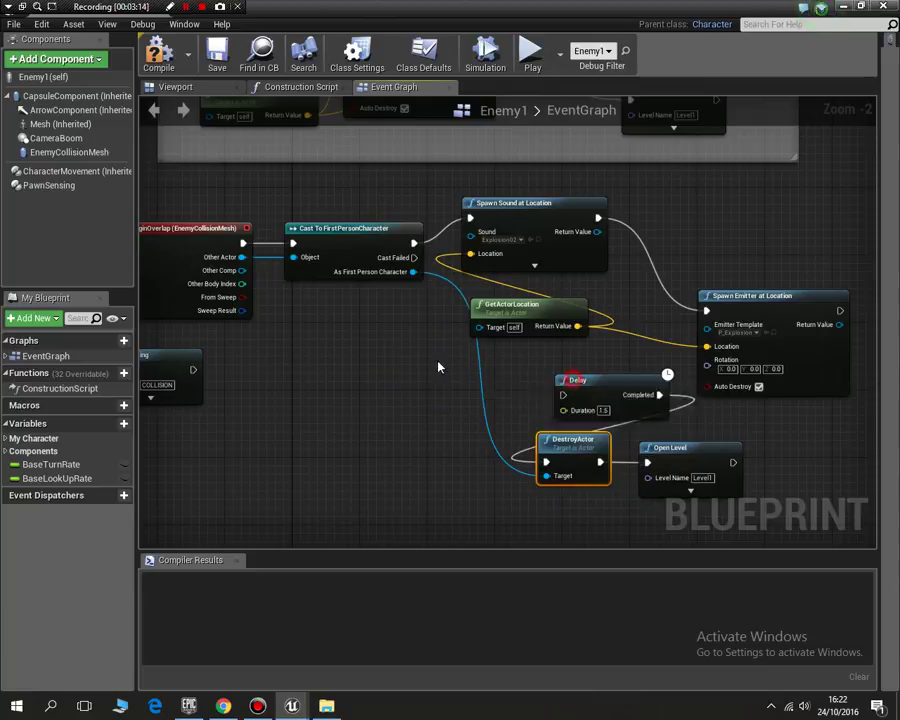
drag(588, 382, 377, 373)
mouse_move(681, 457)
mouse_down()
mouse_move(603, 390)
mouse_move(703, 448)
mouse_up()
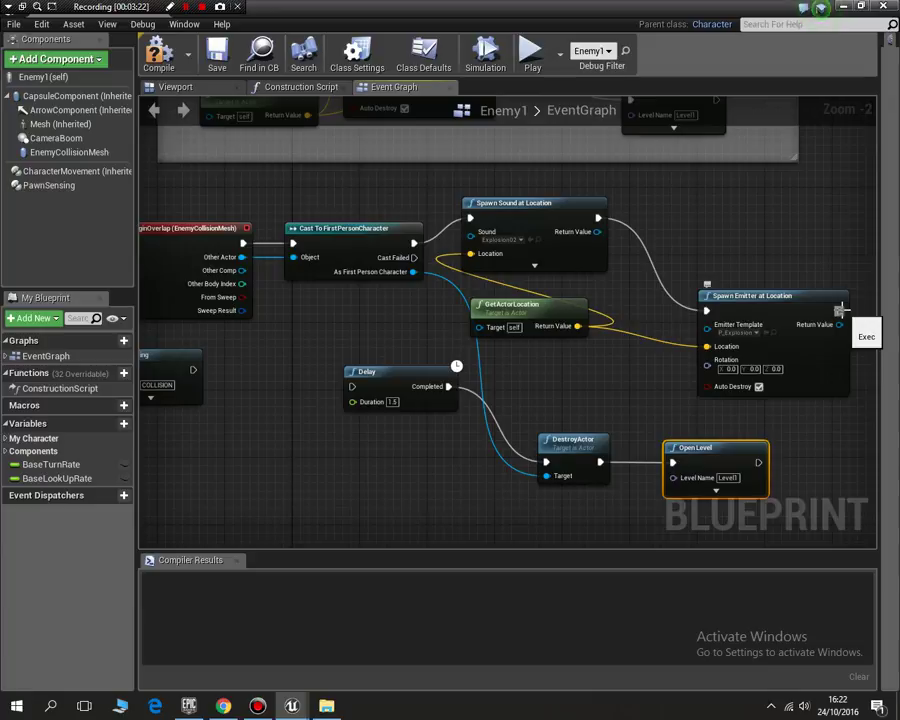
drag(840, 311, 351, 387)
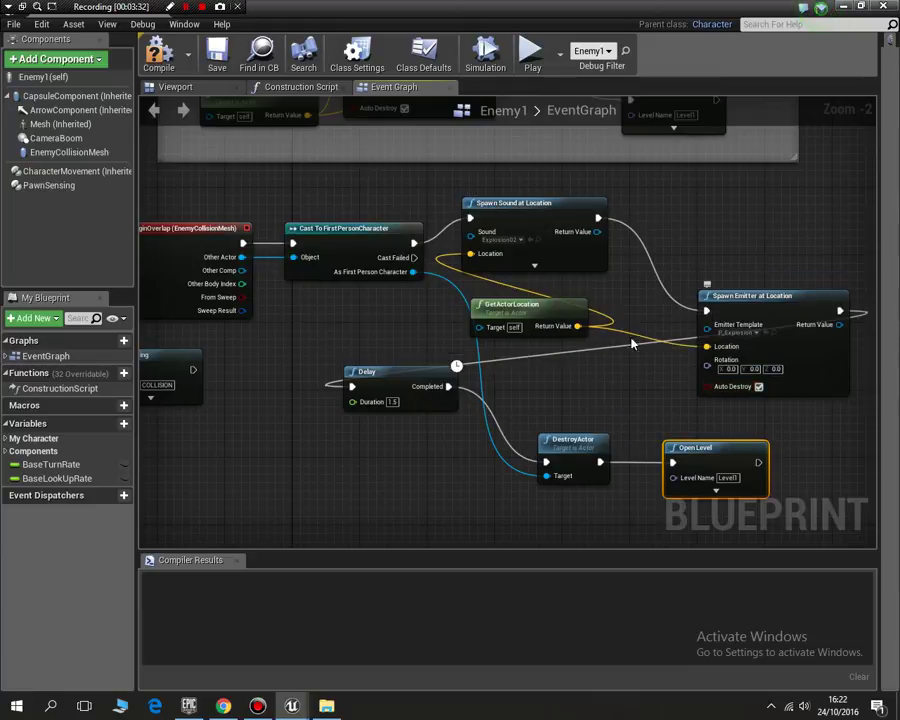
mouse_move(534, 310)
mouse_down()
mouse_move(582, 303)
mouse_move(707, 346)
mouse_up()
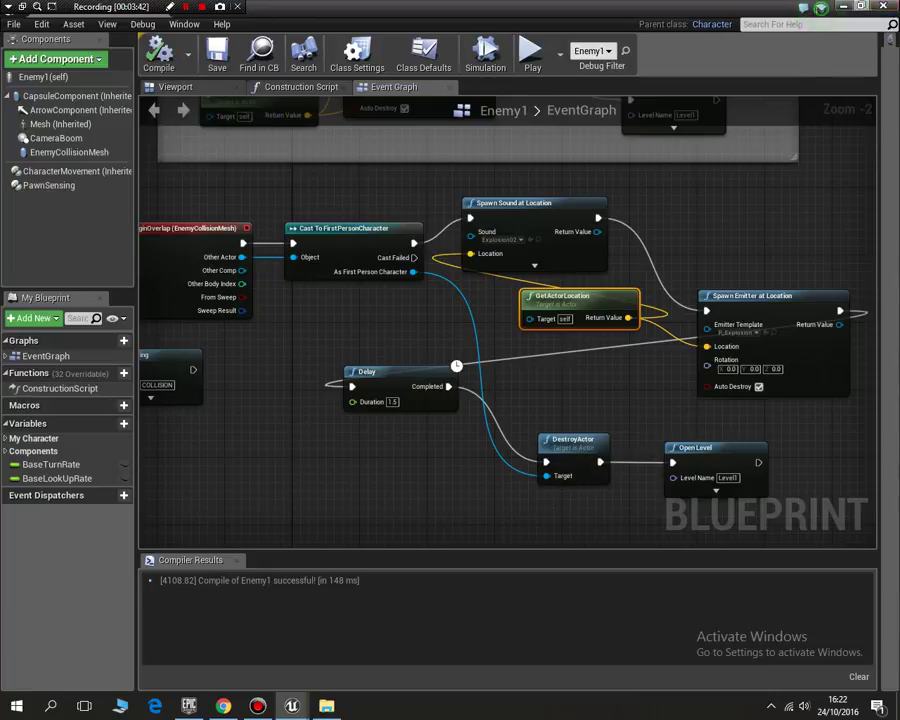
key(alt+Tab)
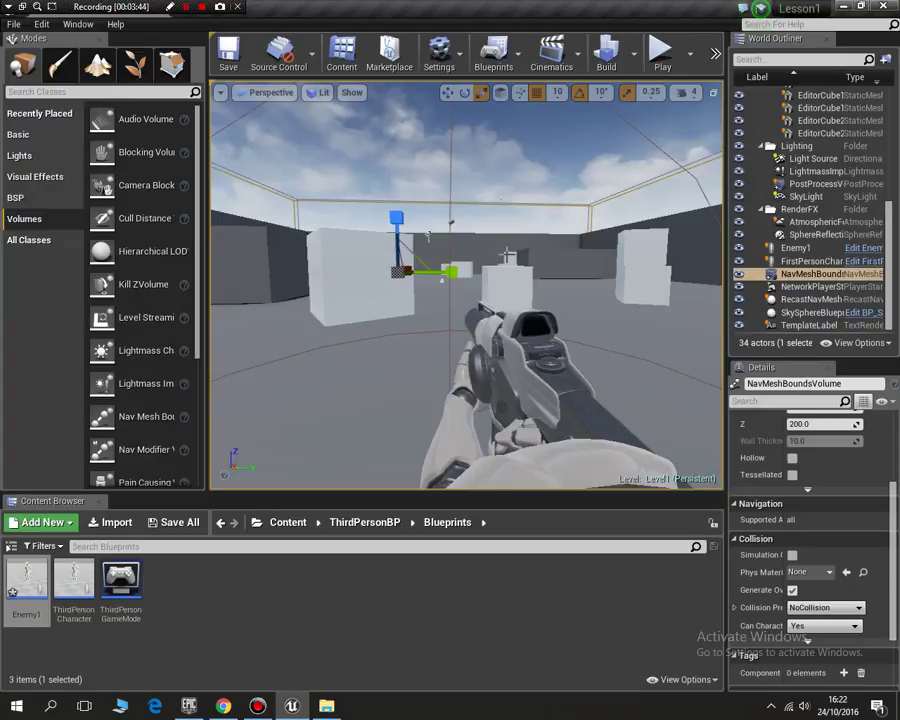
click(660, 52)
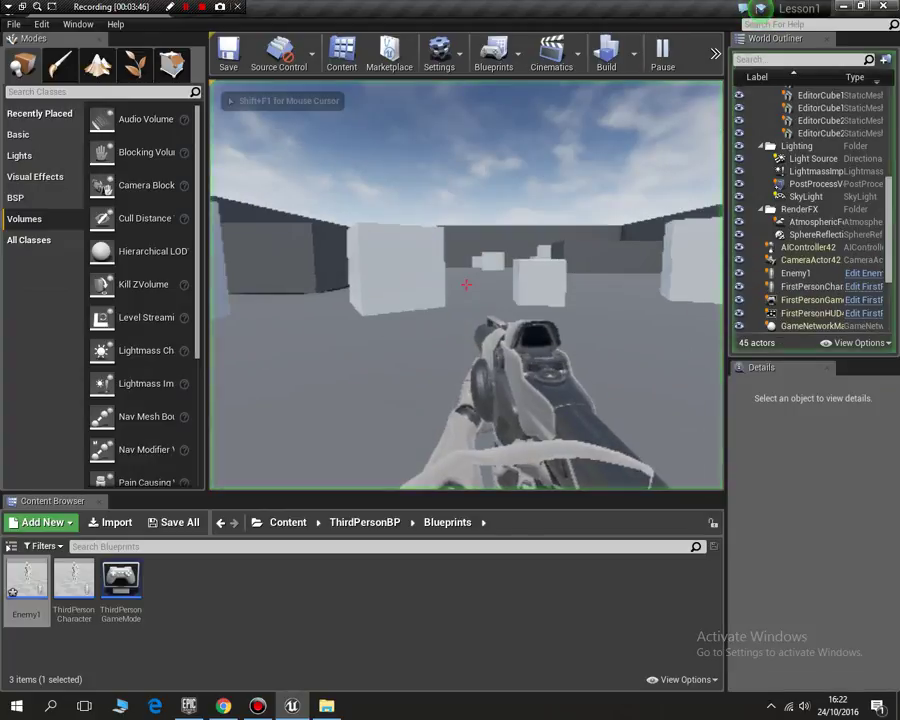
key(w)
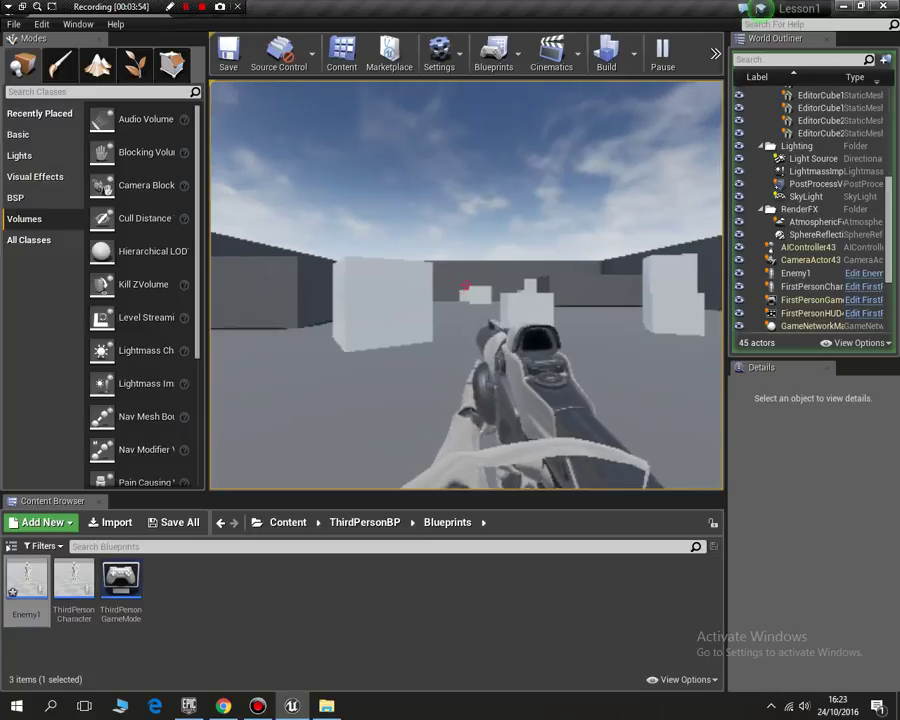
key(Escape)
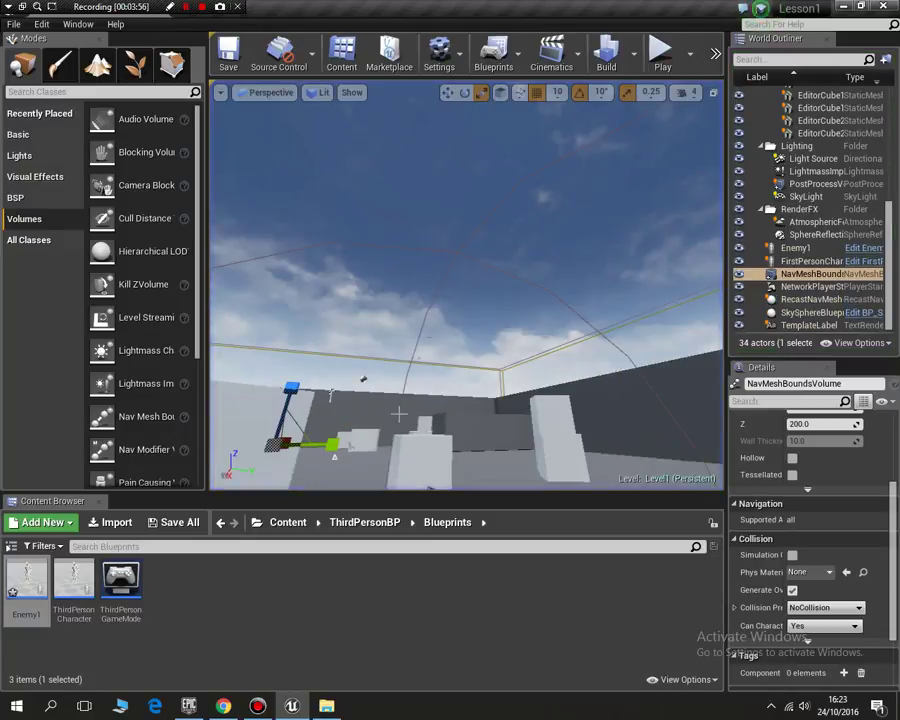
double_click(27, 585)
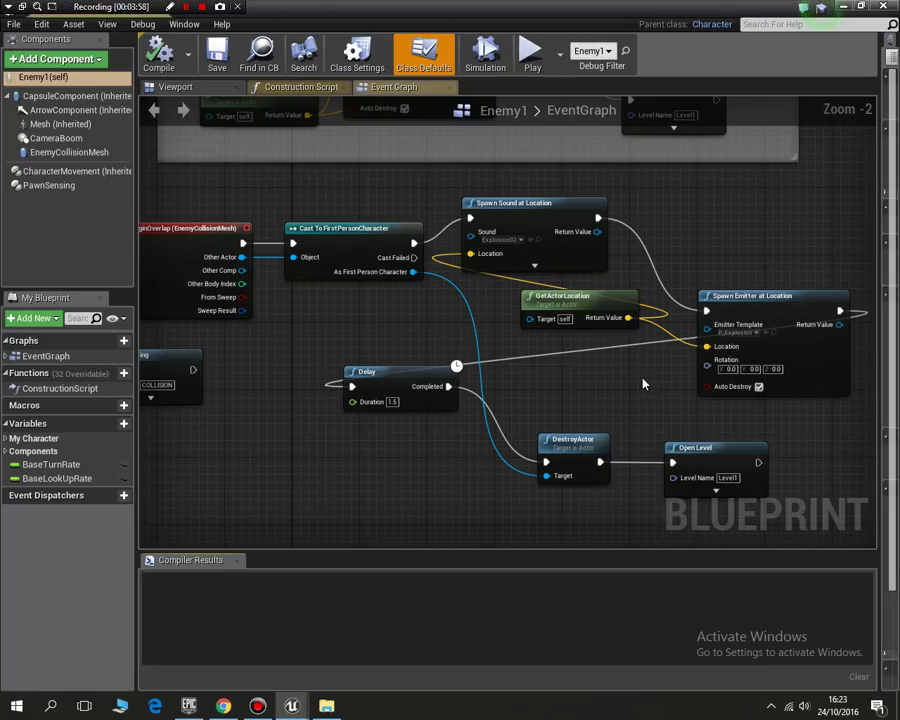